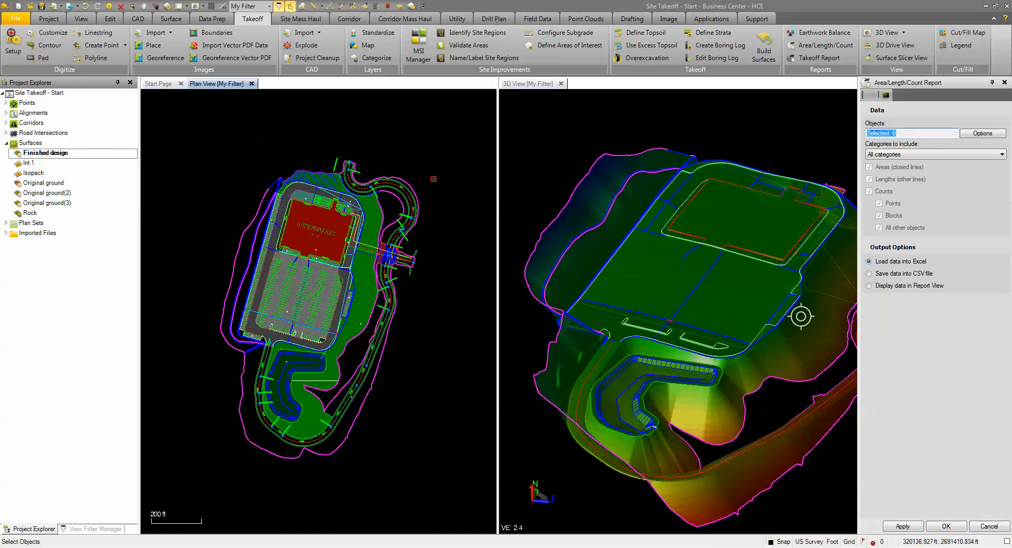
Step: Start selecting report objects by layer, picking the sanitary sewer line and manholes, 15in storm pipe and storm manhole near the supermarket's northeast corner
scroll(349, 221, "up", 5)
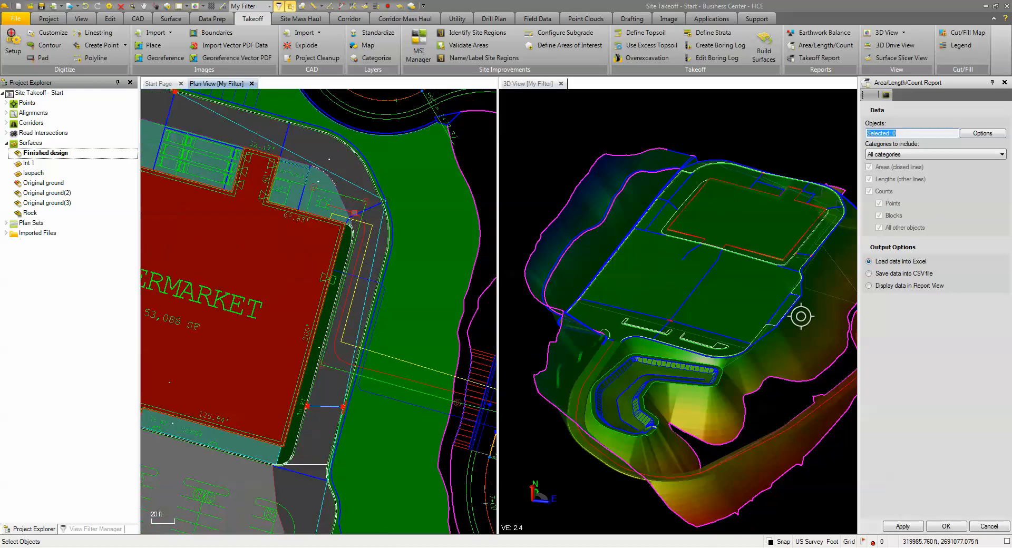
left_click(980, 134)
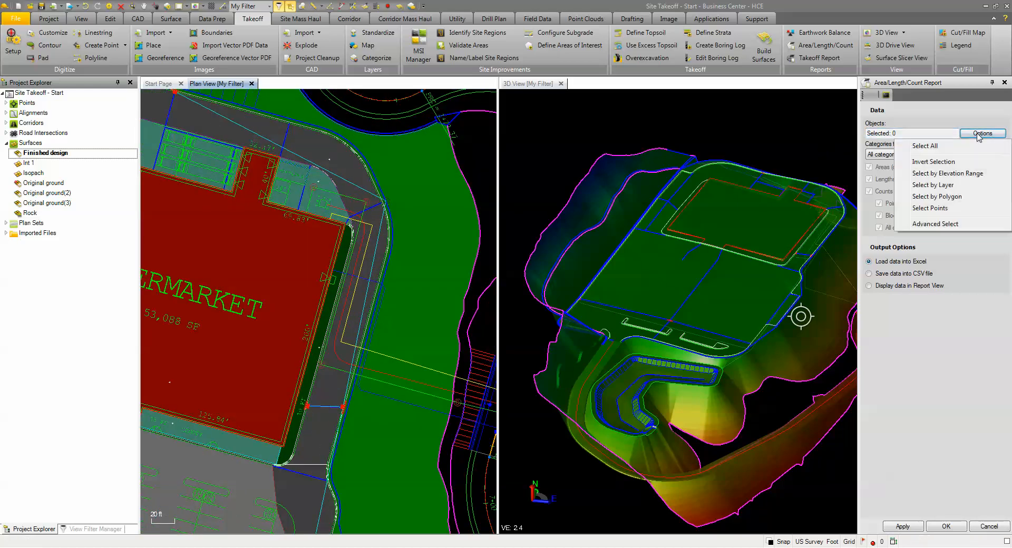
left_click(931, 186)
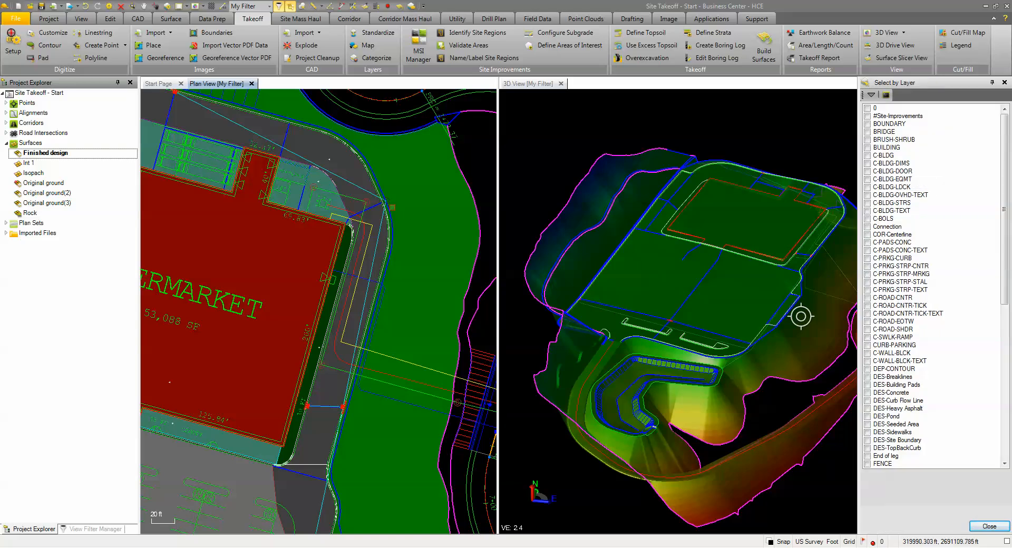
scroll(319, 164, "up", 2)
left_click(294, 154)
left_click(388, 229)
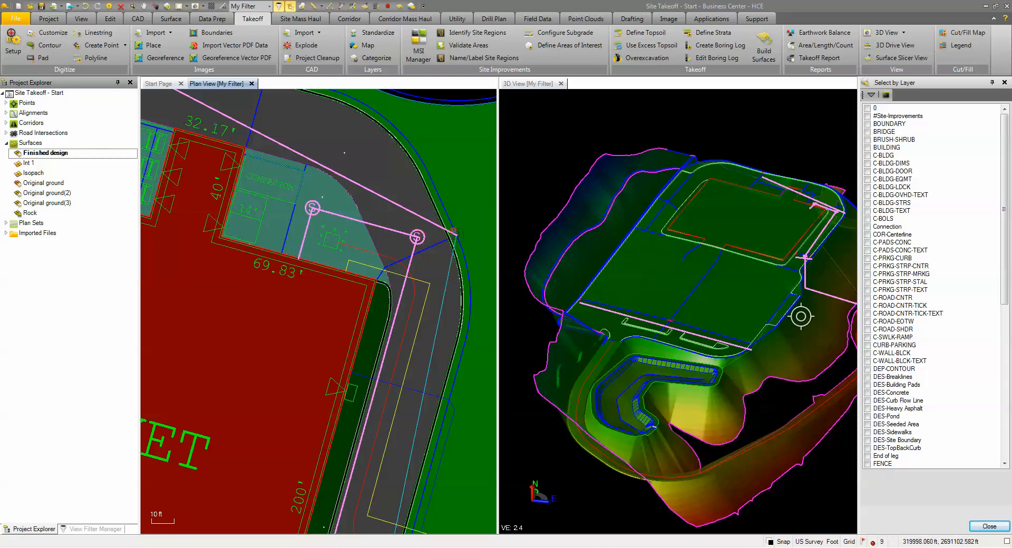
left_click(453, 234)
Step: Add the storm sewer catch basins layer to the selection by picking the basin at the northwest end of the storm pipe
scroll(448, 238, "down", 2)
scroll(446, 240, "down", 1)
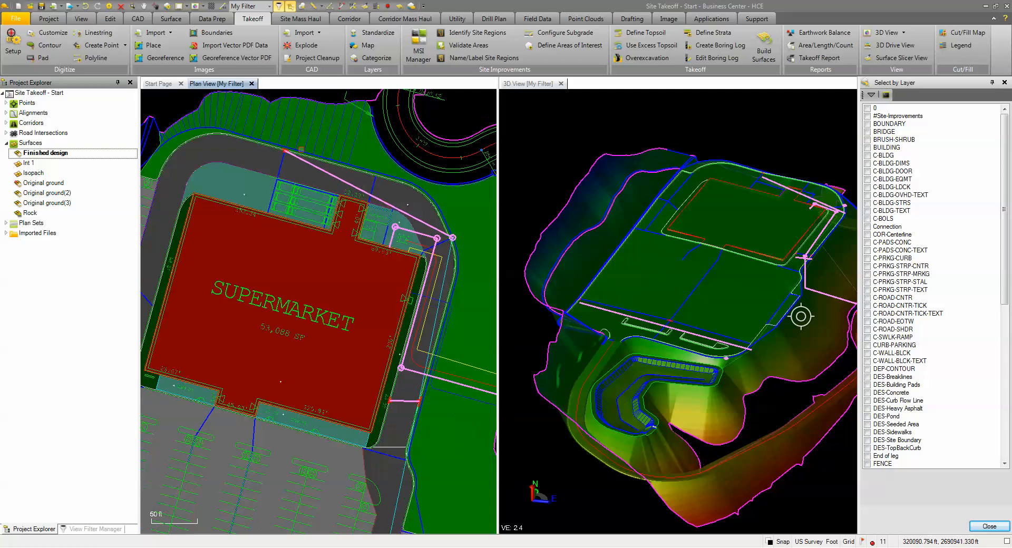
scroll(293, 148, "up", 9)
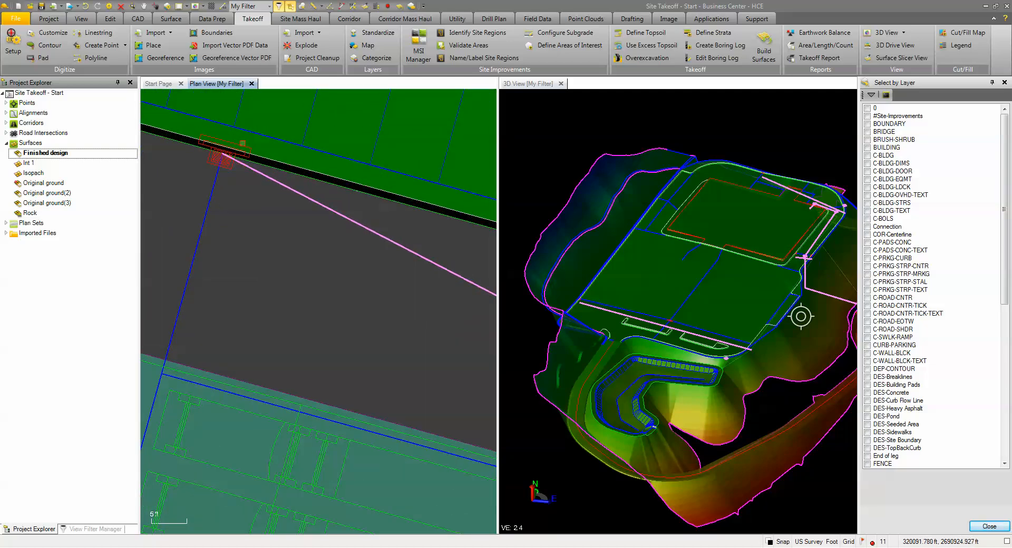
left_click(246, 147)
scroll(281, 197, "down", 7)
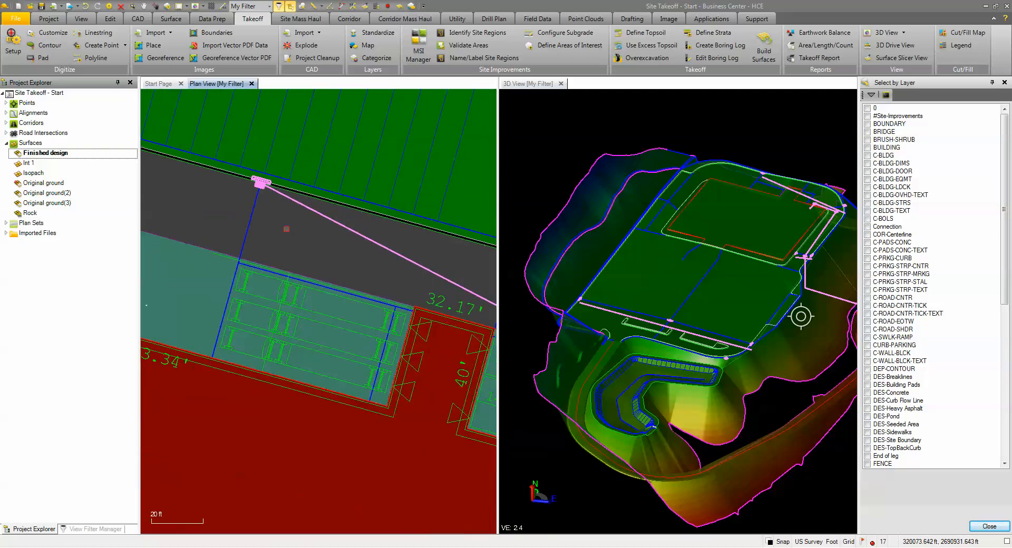
Step: Add the water, natural gas and power service lines east of the supermarket to the selection and finish selecting by layer
middle_click_drag(431, 312, 291, 180)
scroll(369, 256, "up", 4)
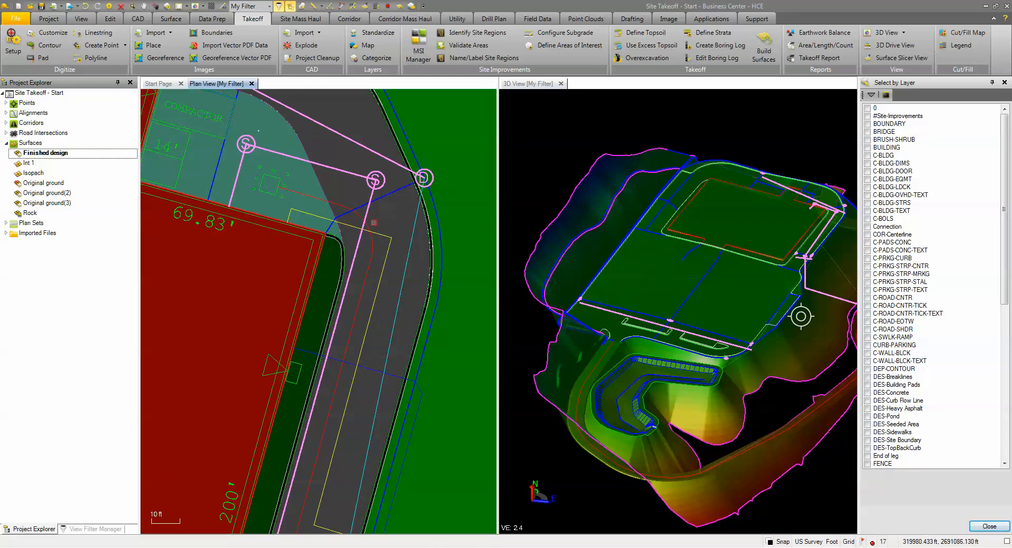
left_click(337, 208)
left_click(387, 237)
scroll(360, 283, "down", 3)
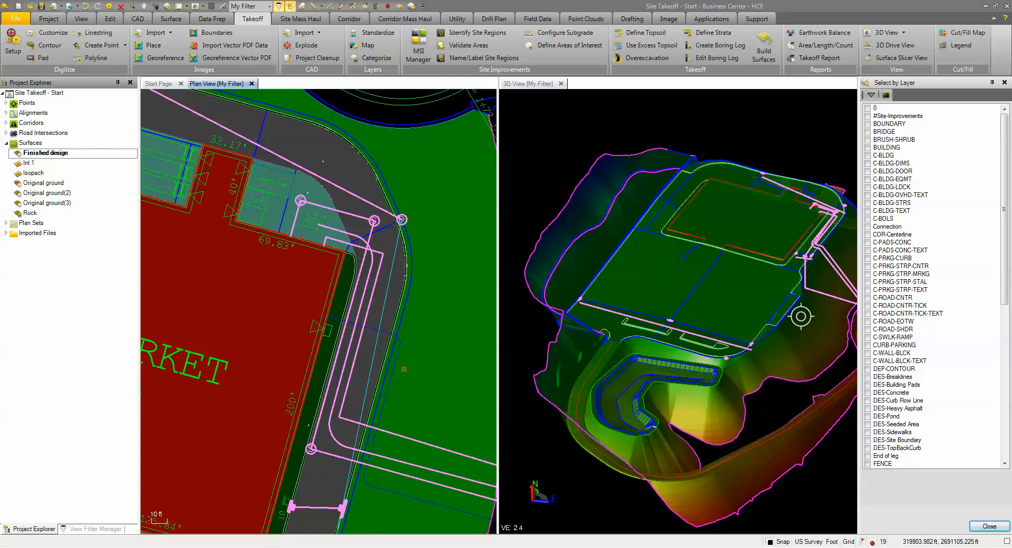
left_click(397, 352)
middle_click_drag(394, 376, 343, 249)
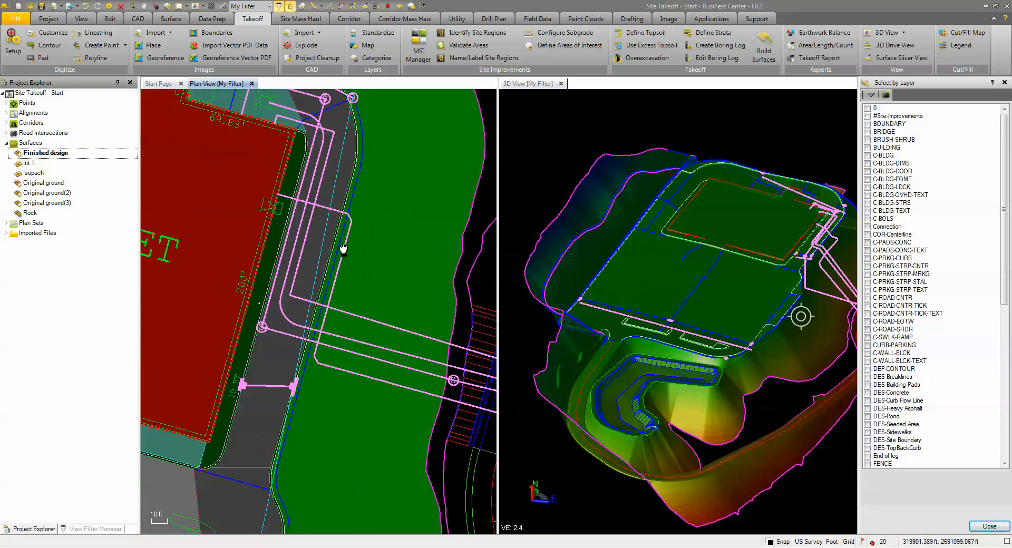
scroll(348, 251, "down", 2)
scroll(349, 251, "down", 1)
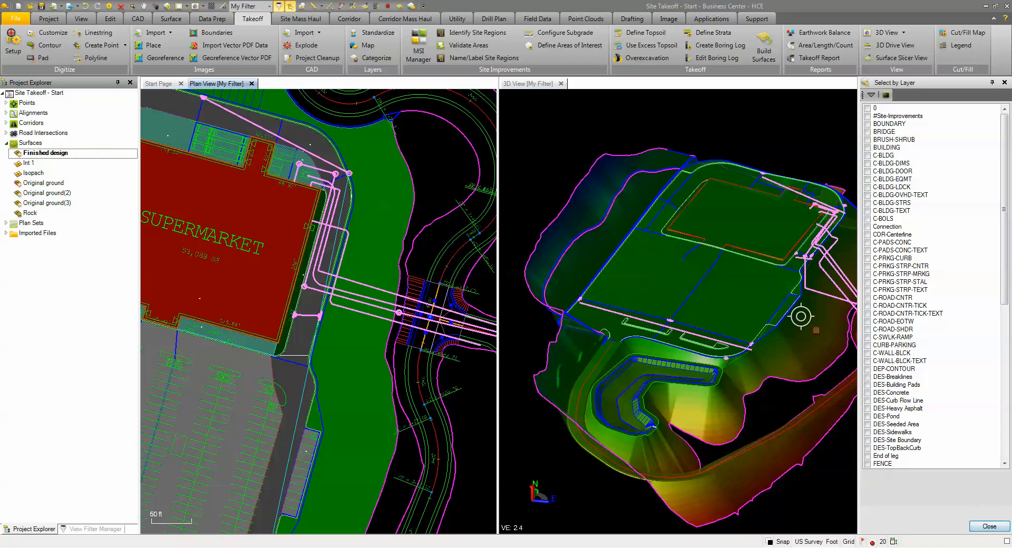
left_click(976, 526)
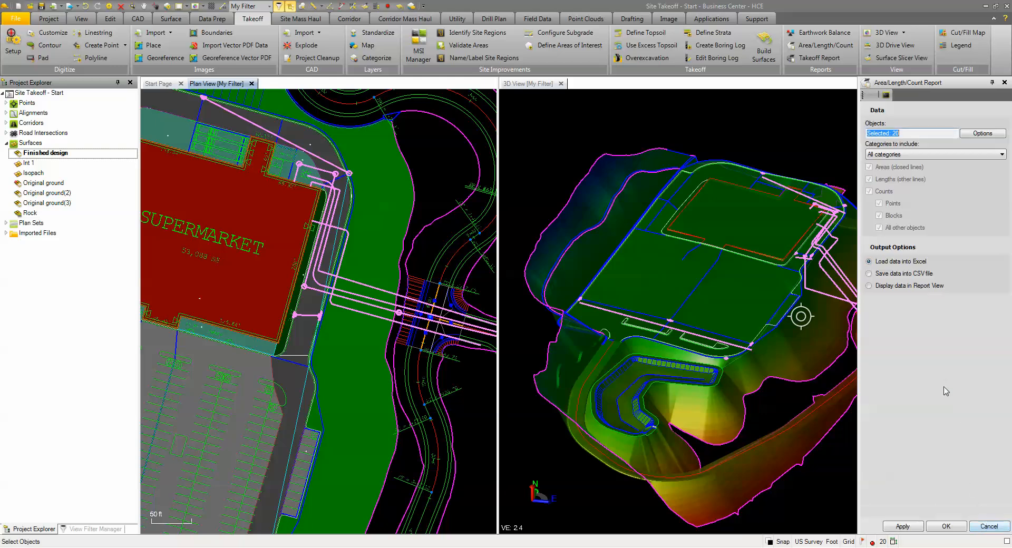
Step: Generate the Area/Length/Count report for all categories with the data loaded into Excel
left_click(895, 156)
left_click(895, 171)
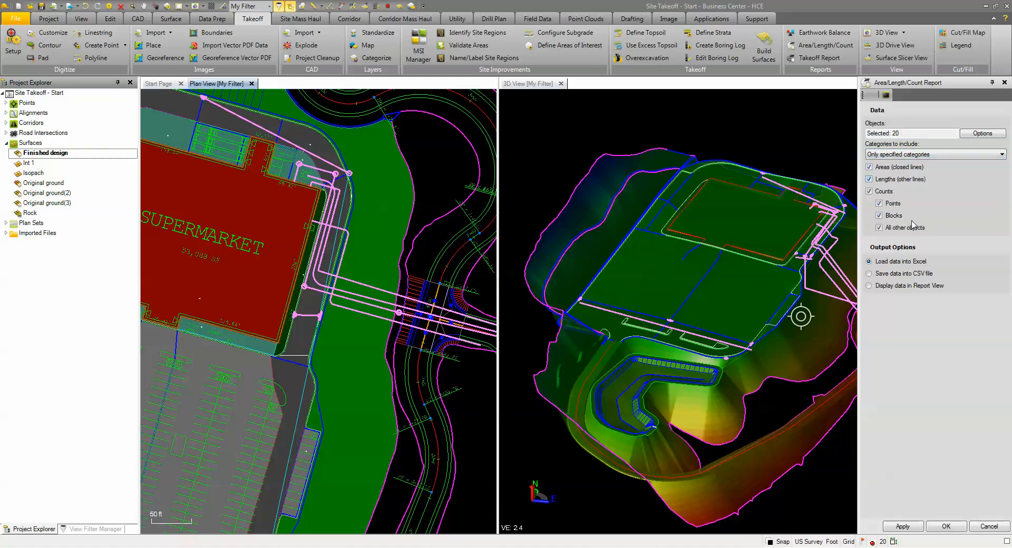
left_click(909, 155)
left_click(907, 164)
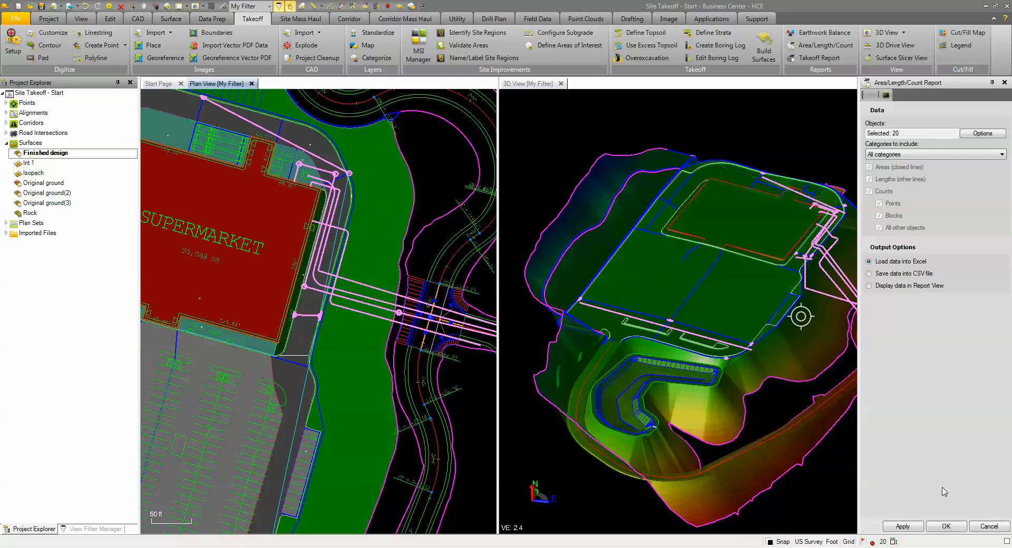
left_click(943, 525)
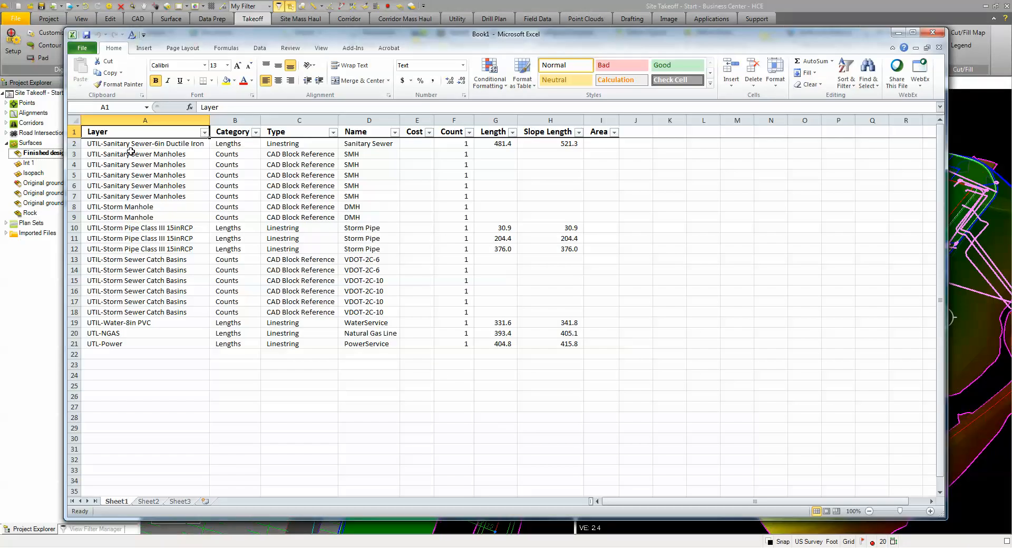
Step: Close the exported Excel workbook without saving it
left_click(170, 144)
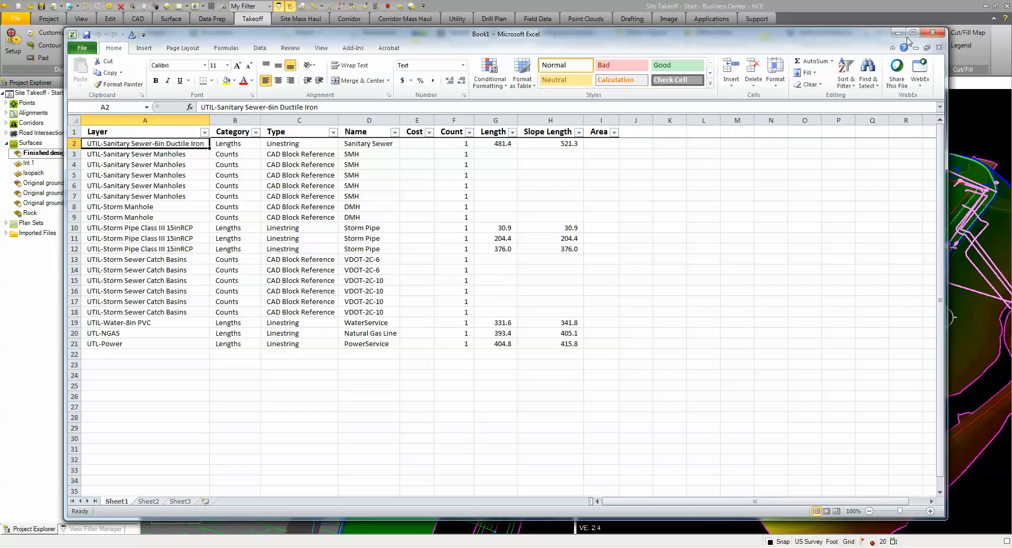
left_click(932, 33)
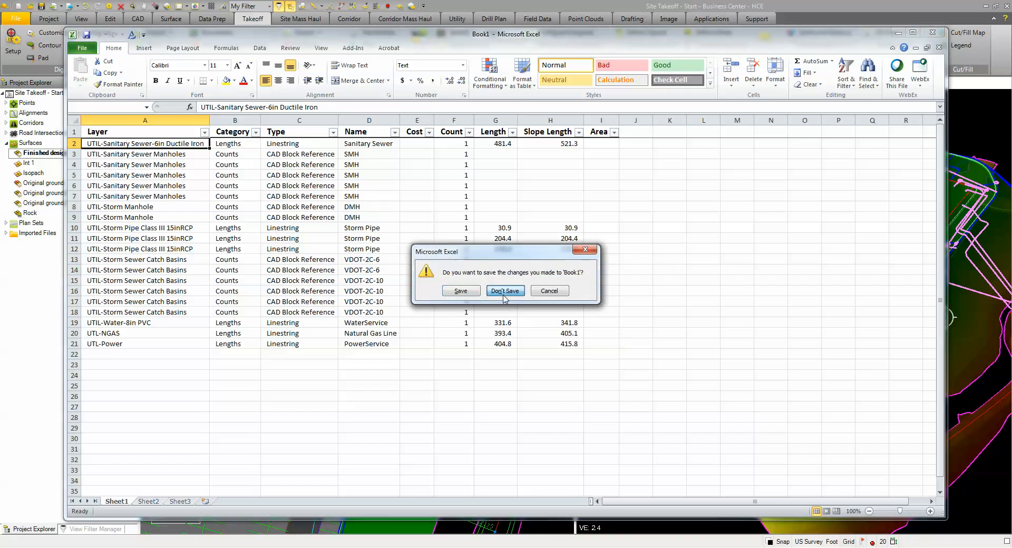
left_click(505, 291)
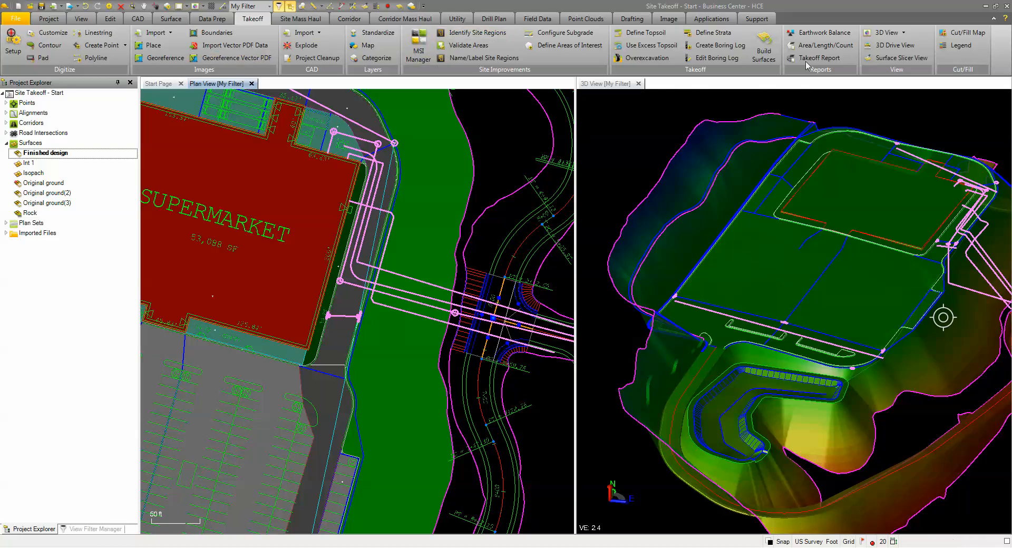
Step: Reopen the Area/Length/Count report and add the DES-TopBackCurb layer to the layer selection by picking the curb line at the building's southeast corner
left_click(809, 44)
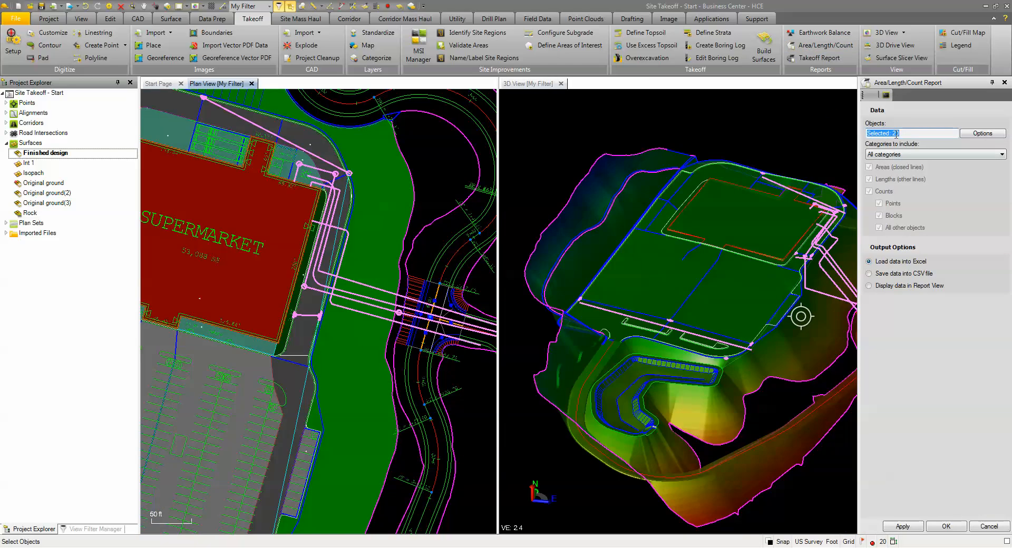
left_click(982, 134)
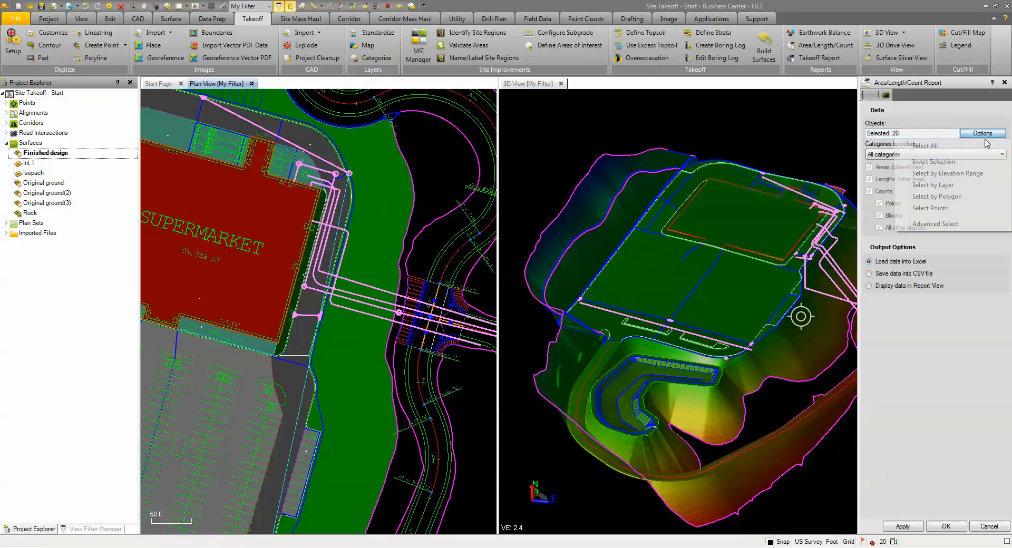
left_click(943, 185)
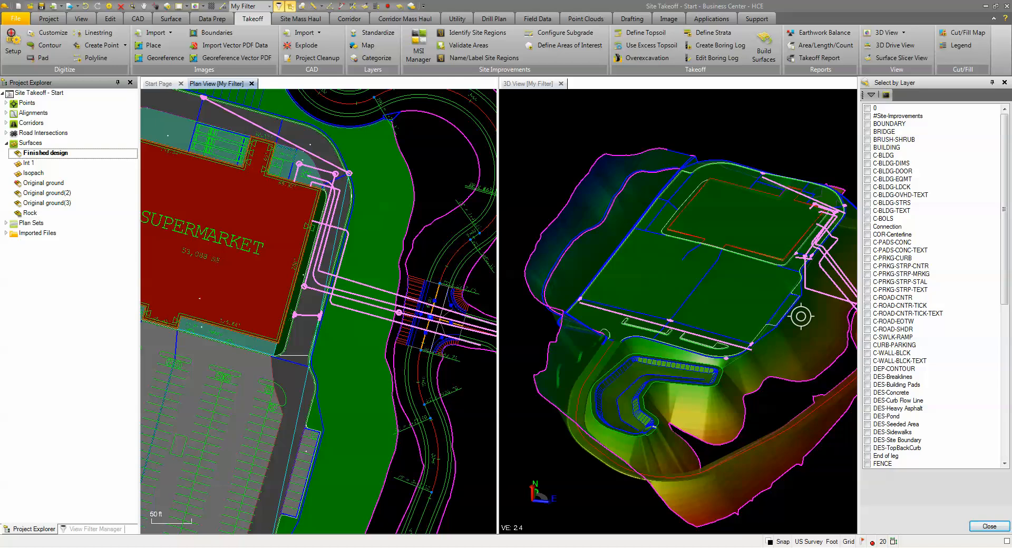
left_click_drag(1005, 207, 985, 379)
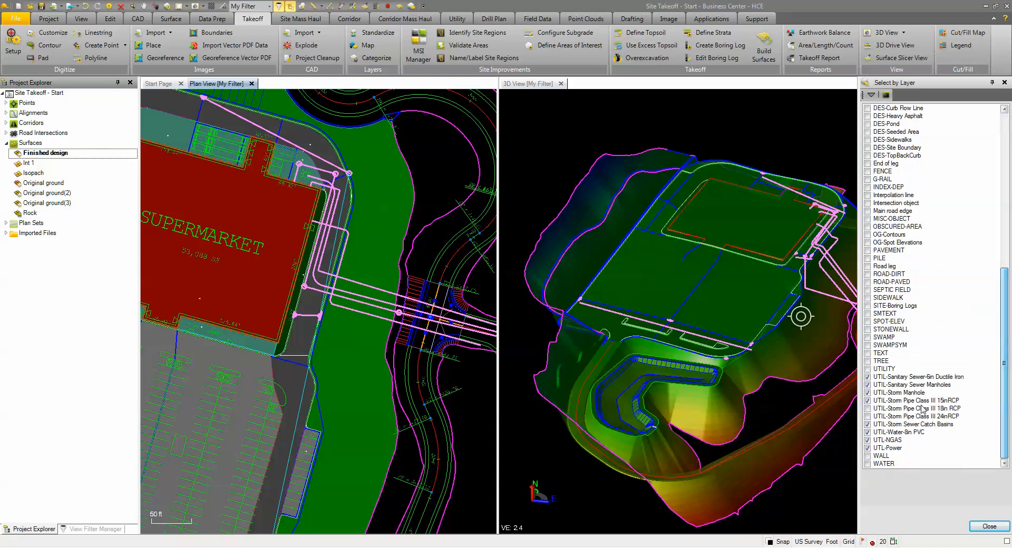
scroll(272, 354, "up", 1)
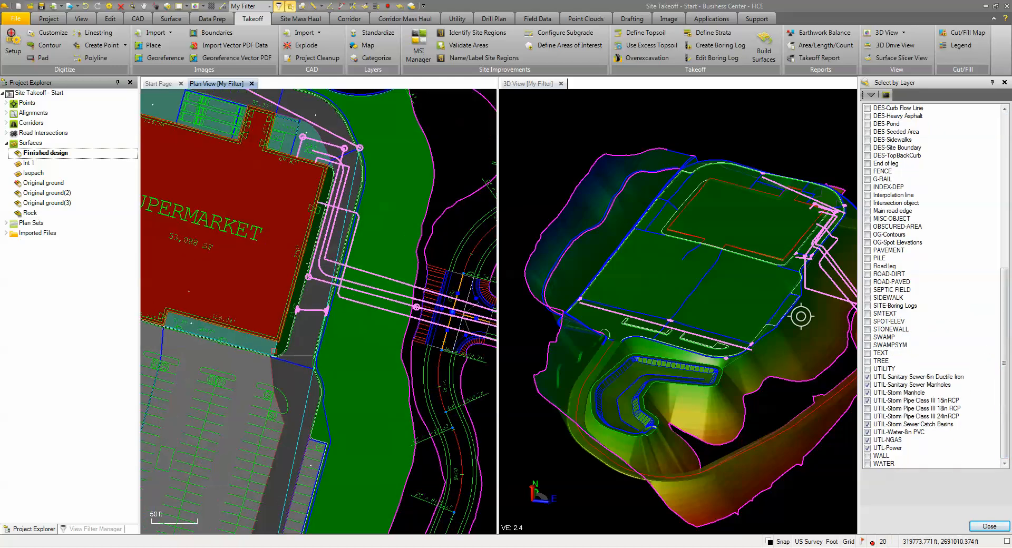
scroll(274, 350, "up", 4)
left_click(307, 342)
left_click(331, 365)
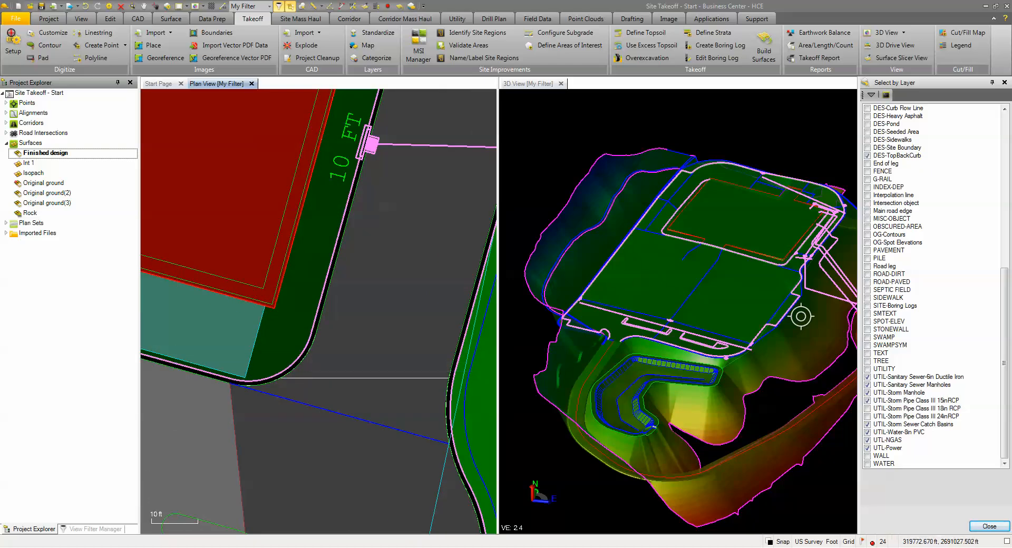
scroll(335, 363, "down", 5)
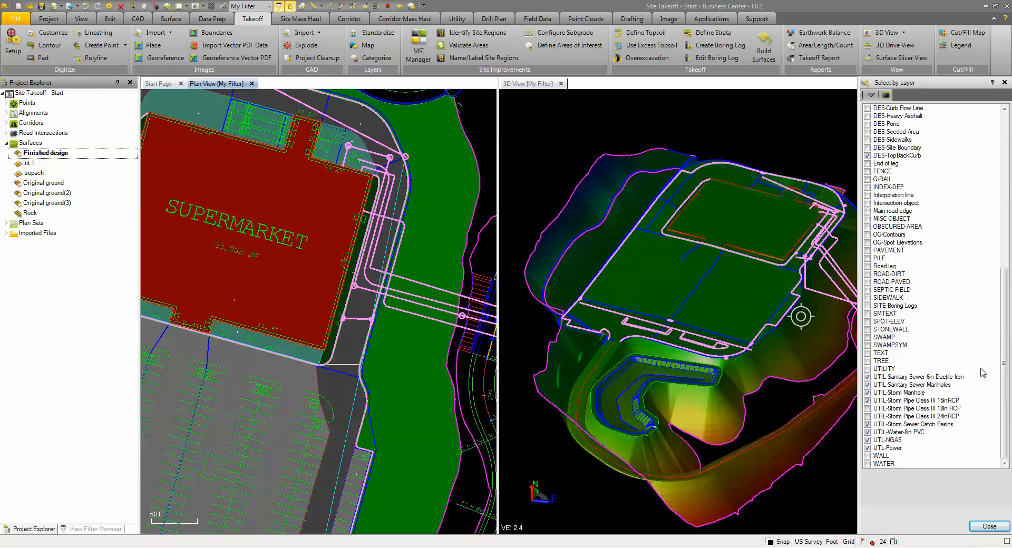
left_click(999, 527)
Step: Generate the report in Report View with its sections set to show all details
left_click(886, 289)
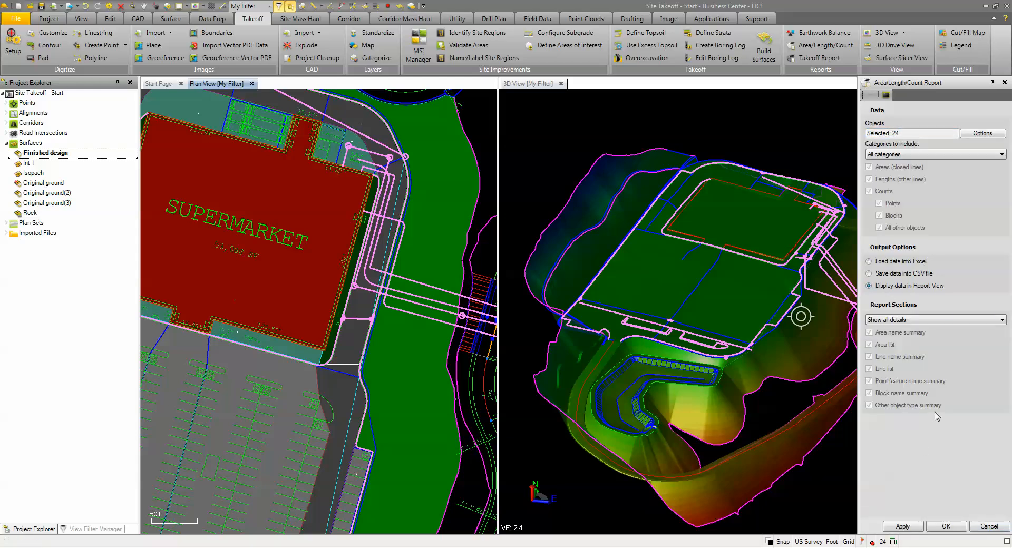
left_click(917, 320)
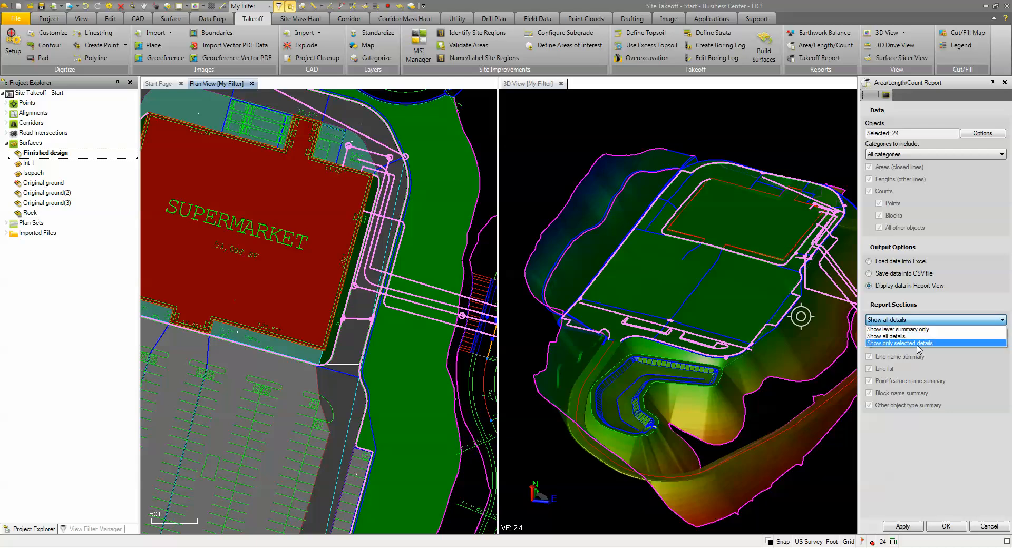
left_click(903, 337)
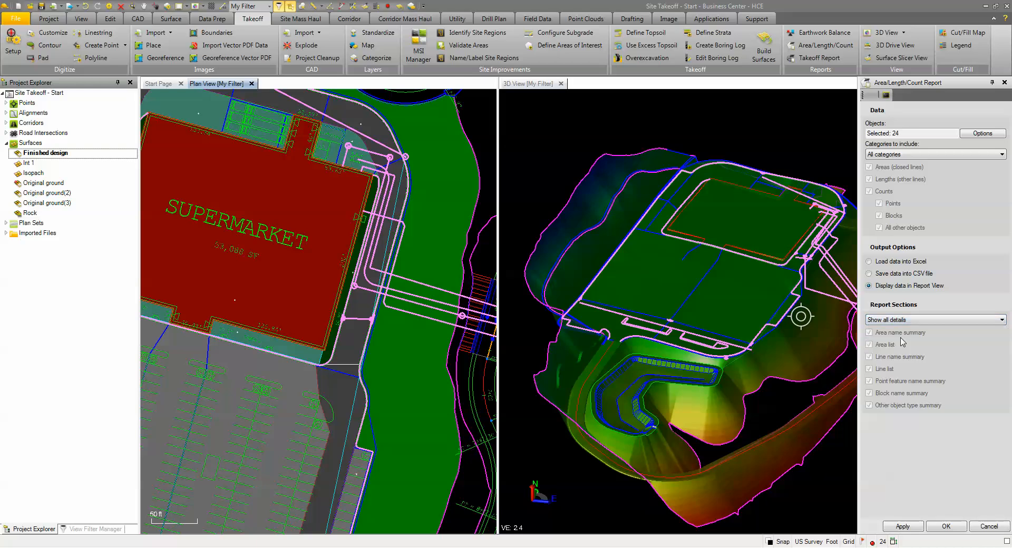
left_click(946, 526)
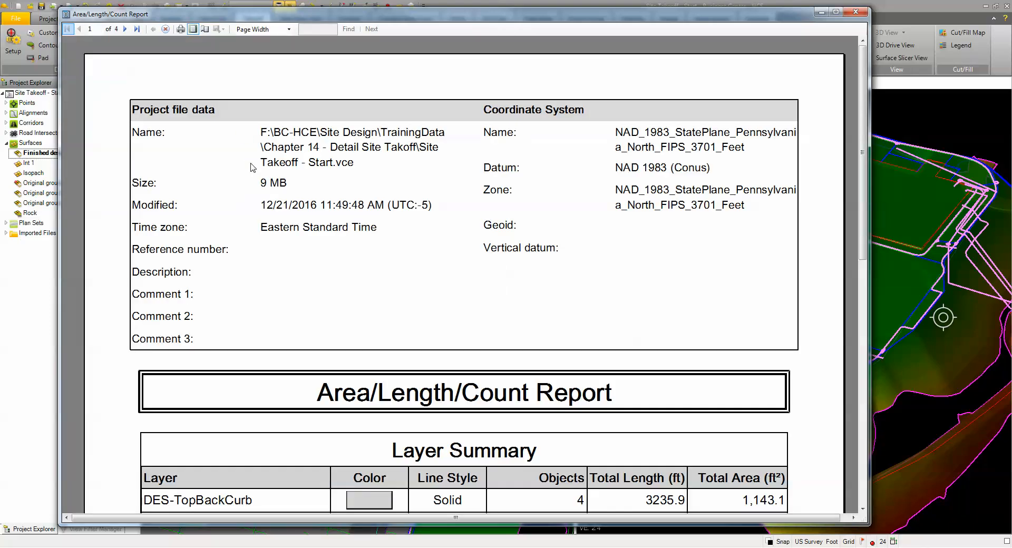
Step: Examine the report's layer summary and the area, length and count details for the curb and sanitary manhole layers
scroll(260, 218, "down", 4)
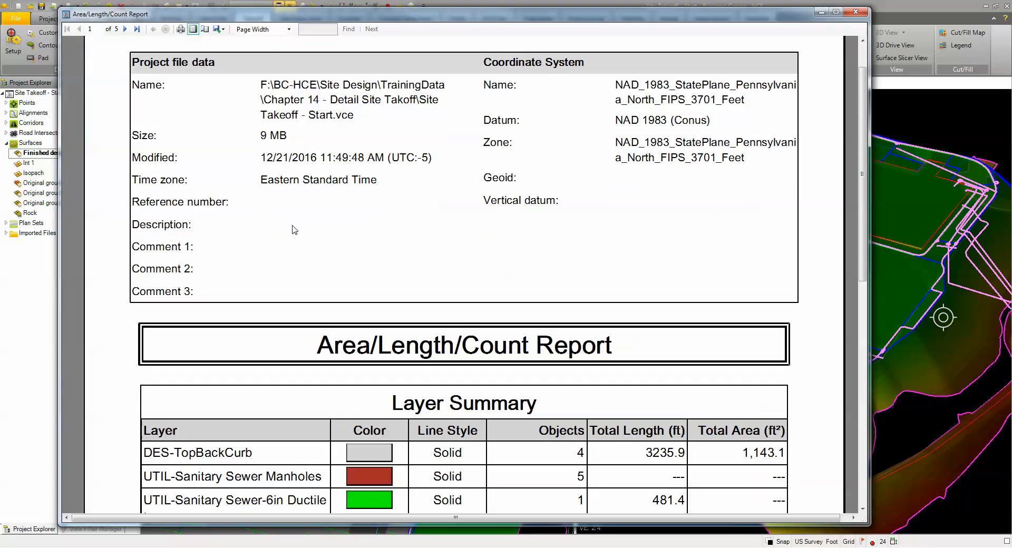
scroll(419, 299, "down", 1)
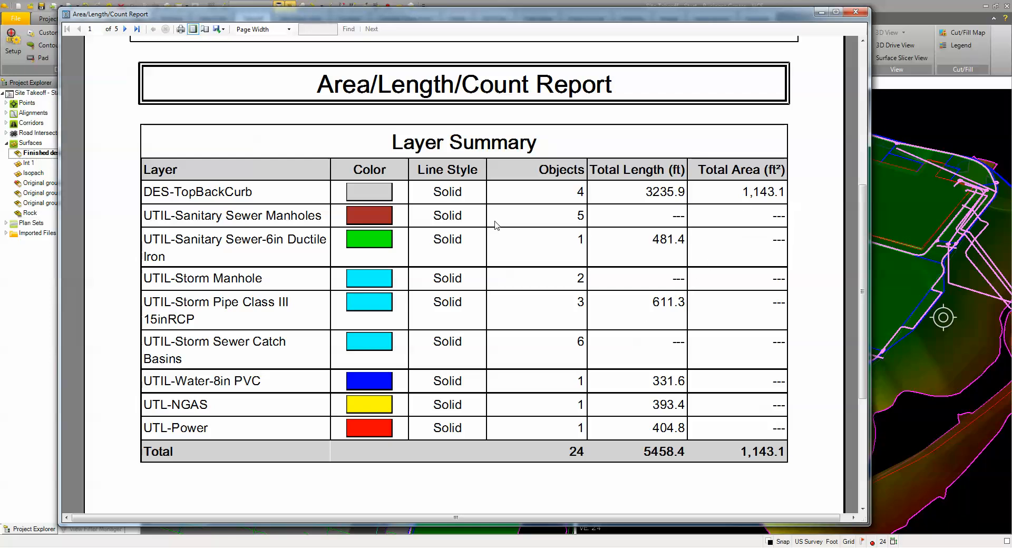
scroll(583, 291, "down", 2)
scroll(575, 311, "down", 6)
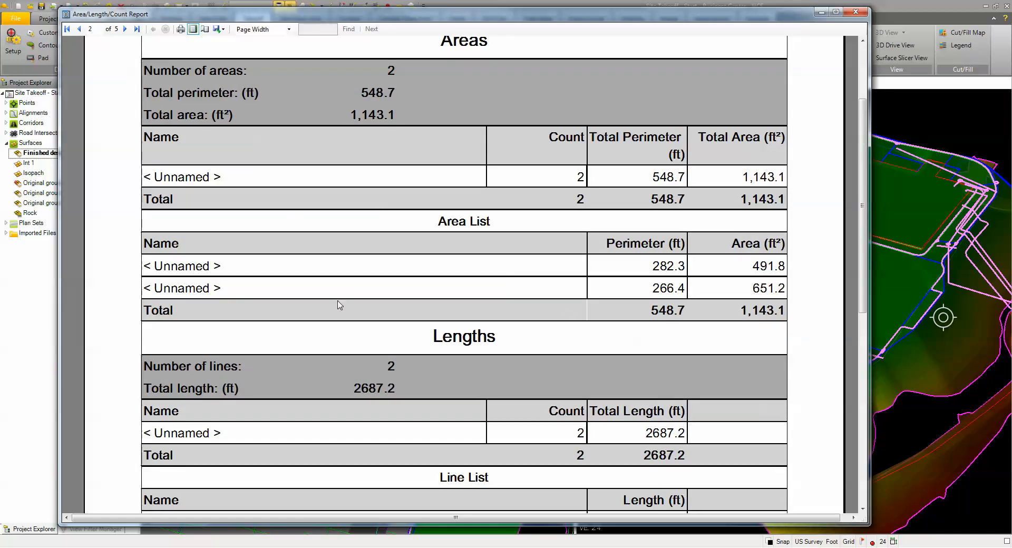
scroll(453, 308, "down", 4)
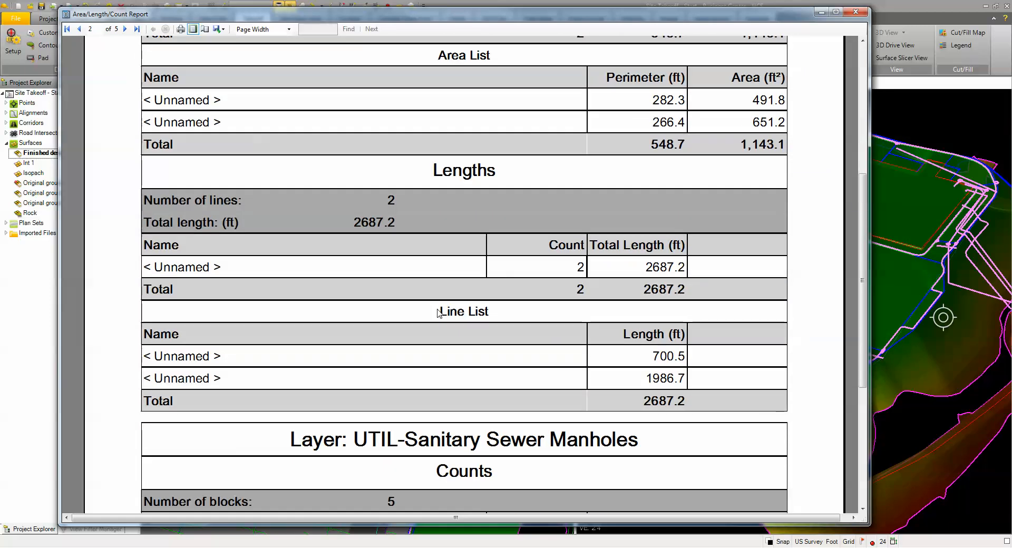
scroll(269, 321, "down", 3)
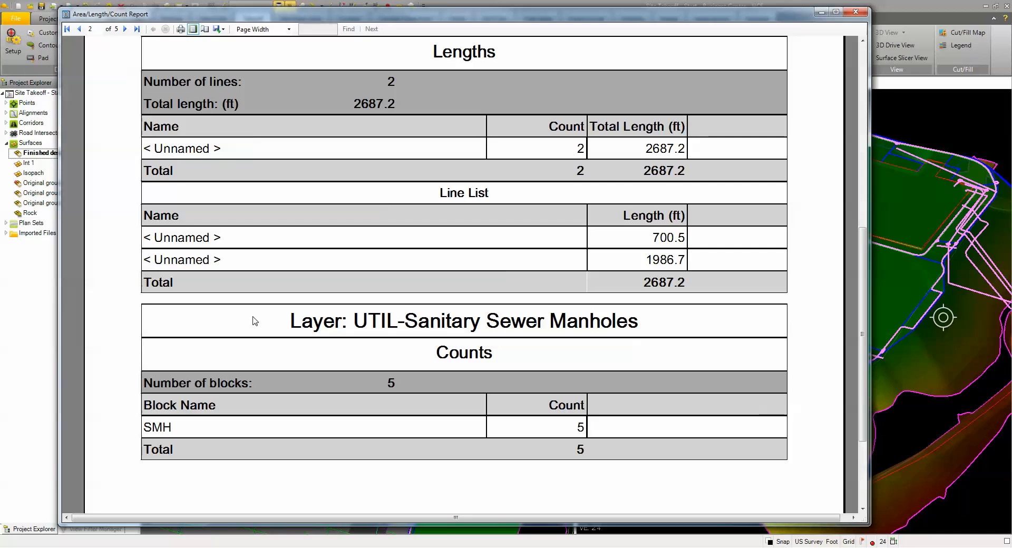
scroll(257, 318, "down", 2)
scroll(263, 314, "down", 1)
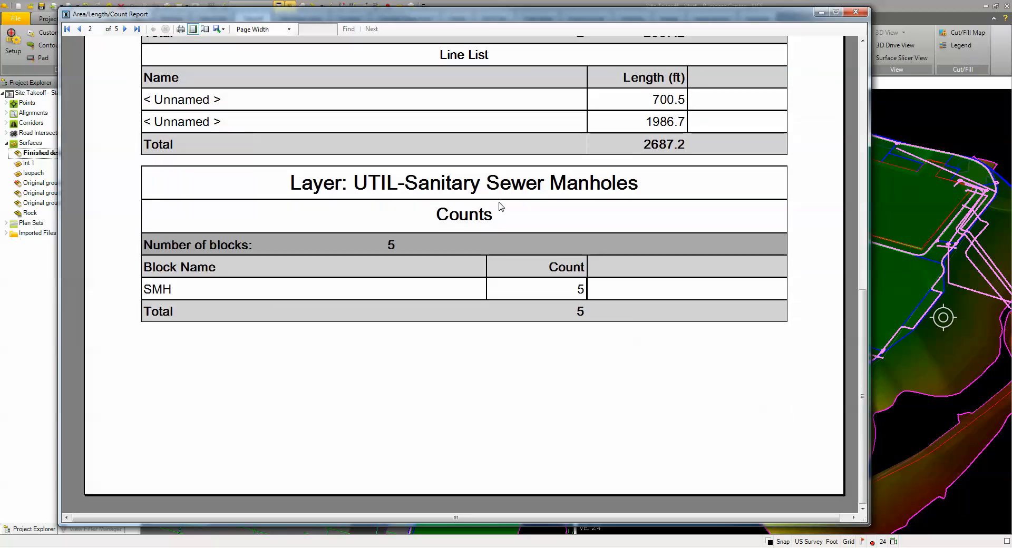
Step: Examine the report's length and count details for the sanitary sewer, storm manhole, storm pipe, catch basin, water and natural gas layers
scroll(538, 316, "down", 5)
scroll(541, 318, "up", 1)
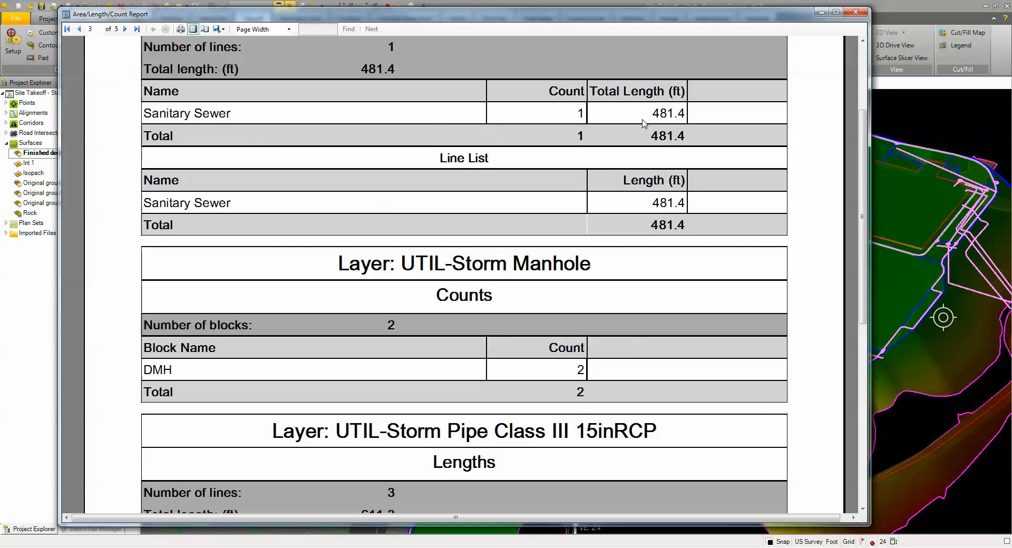
scroll(642, 126, "up", 2)
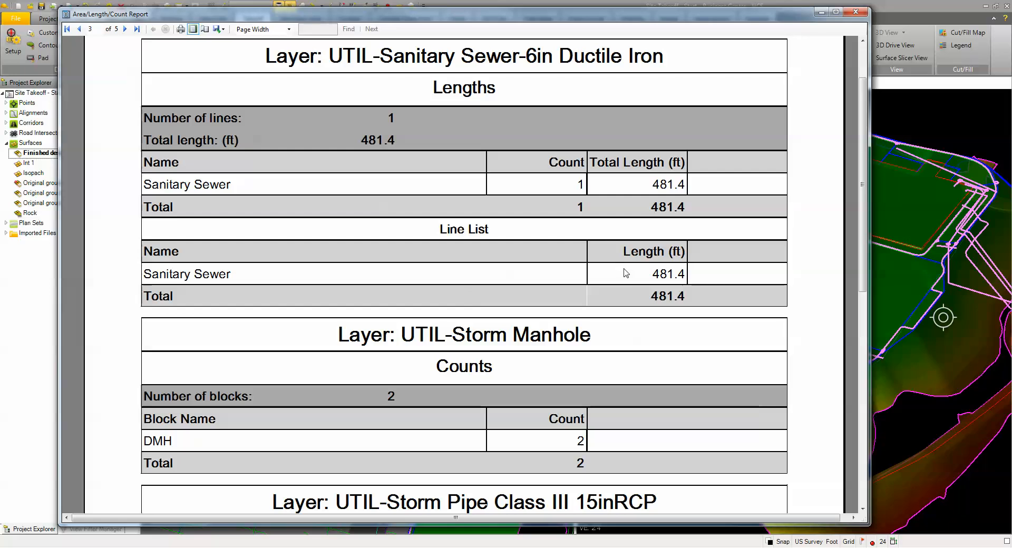
scroll(626, 272, "down", 2)
scroll(626, 272, "down", 4)
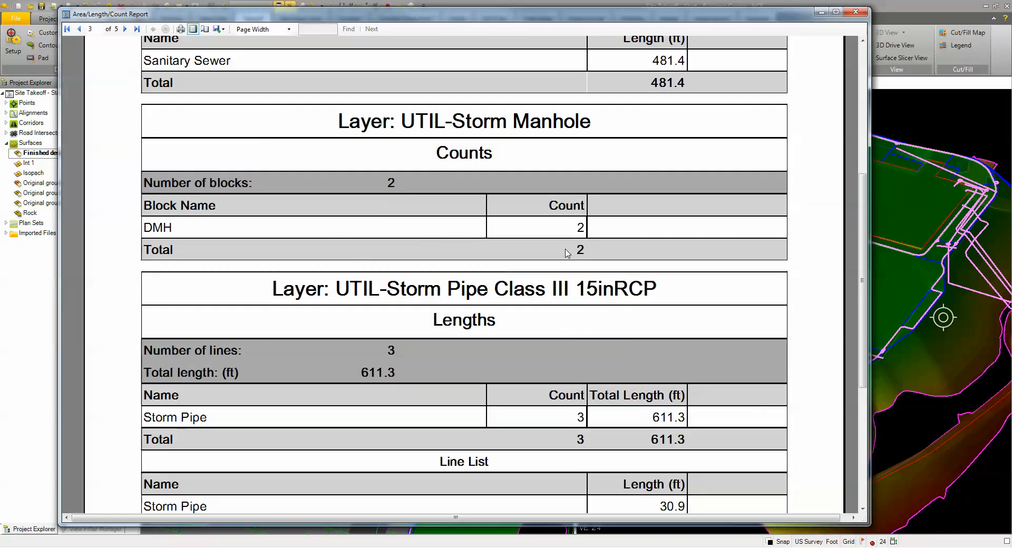
scroll(568, 252, "down", 2)
scroll(365, 330, "down", 3)
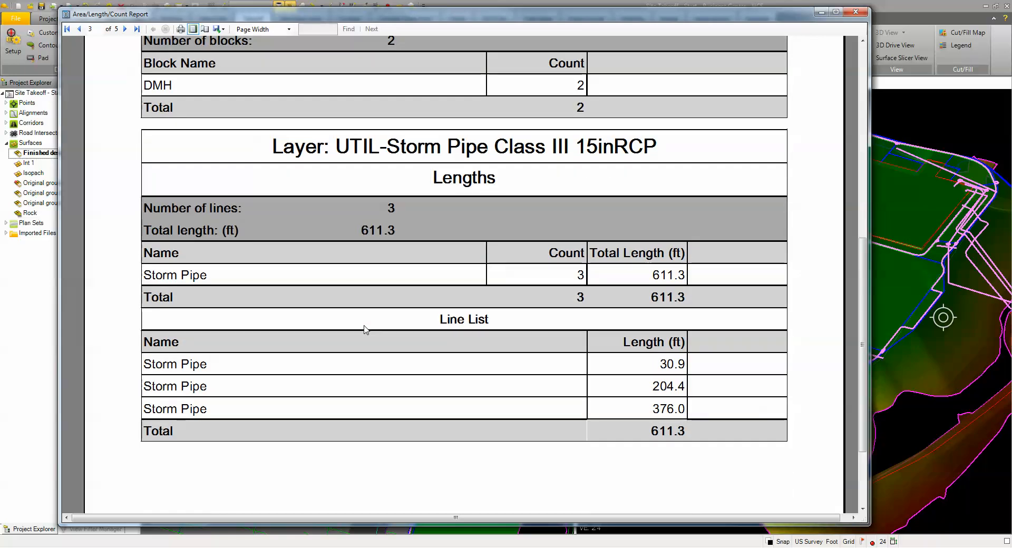
scroll(348, 321, "down", 4)
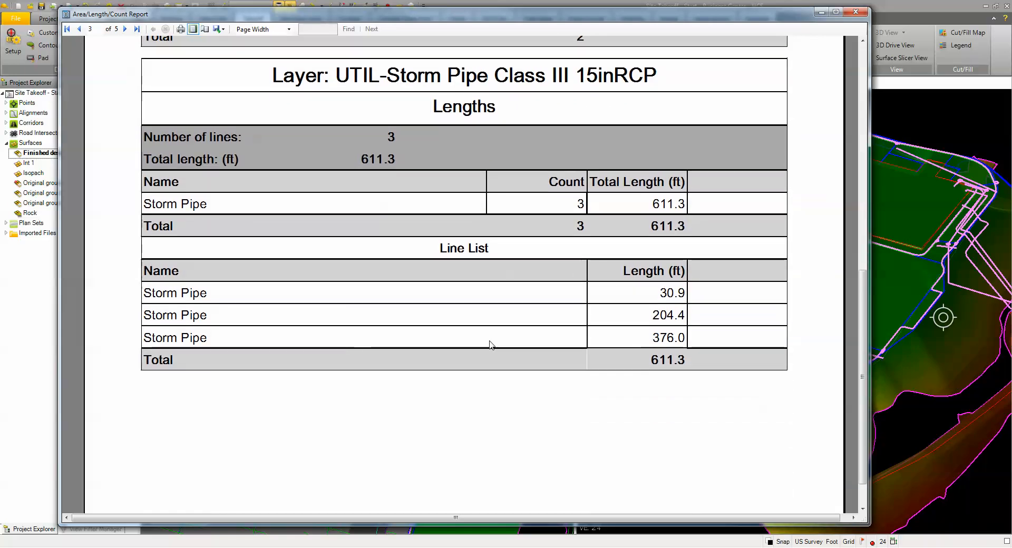
scroll(494, 350, "down", 2)
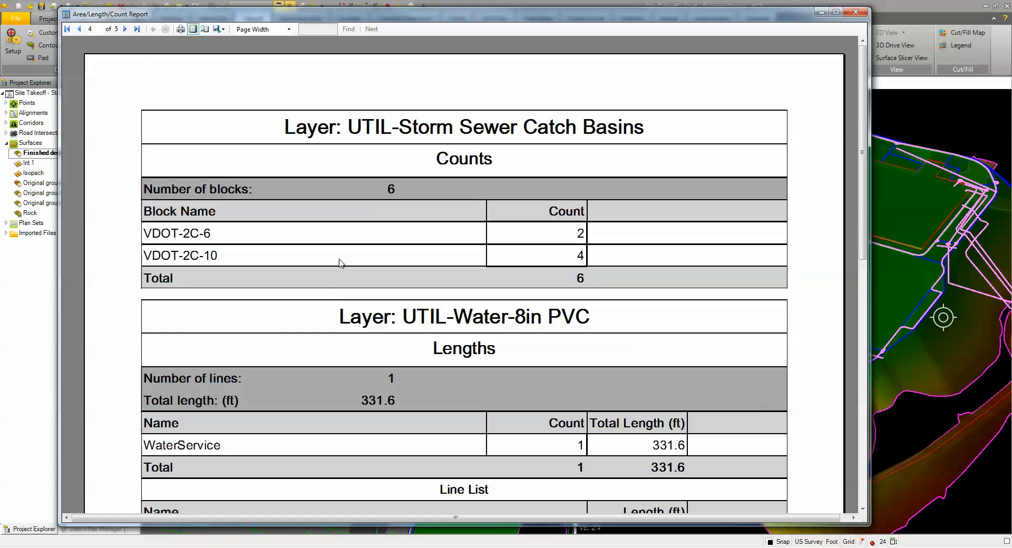
scroll(282, 314, "down", 4)
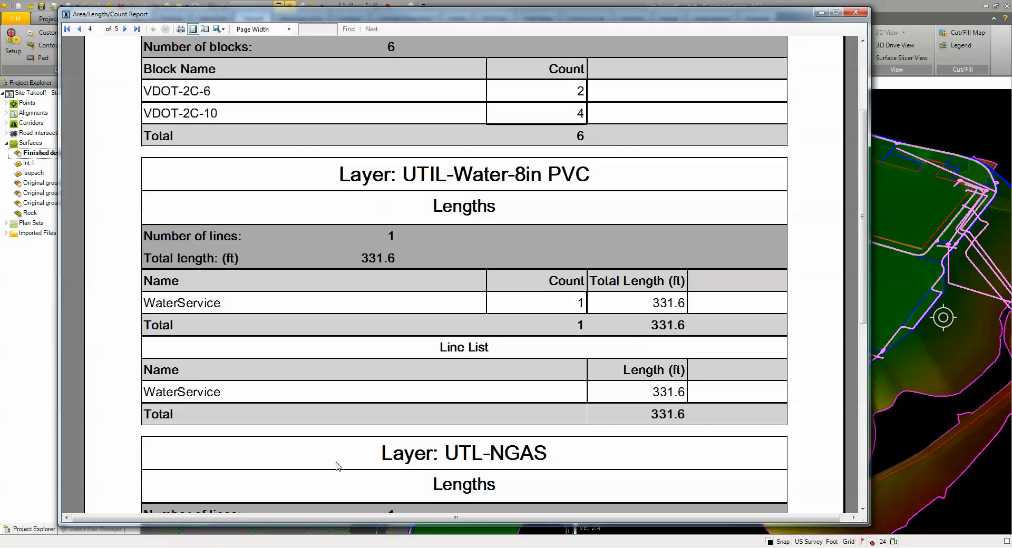
scroll(351, 436, "down", 1)
scroll(351, 435, "down", 3)
scroll(351, 436, "down", 7)
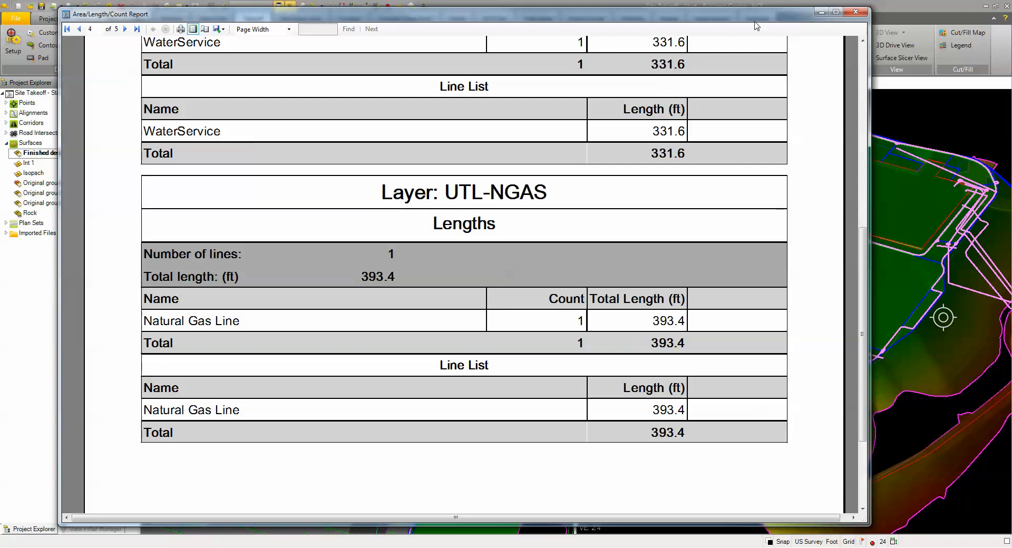
Step: Close the Area/Length/Count report, clear the object selection and fit the whole site in the plan view
left_click(856, 11)
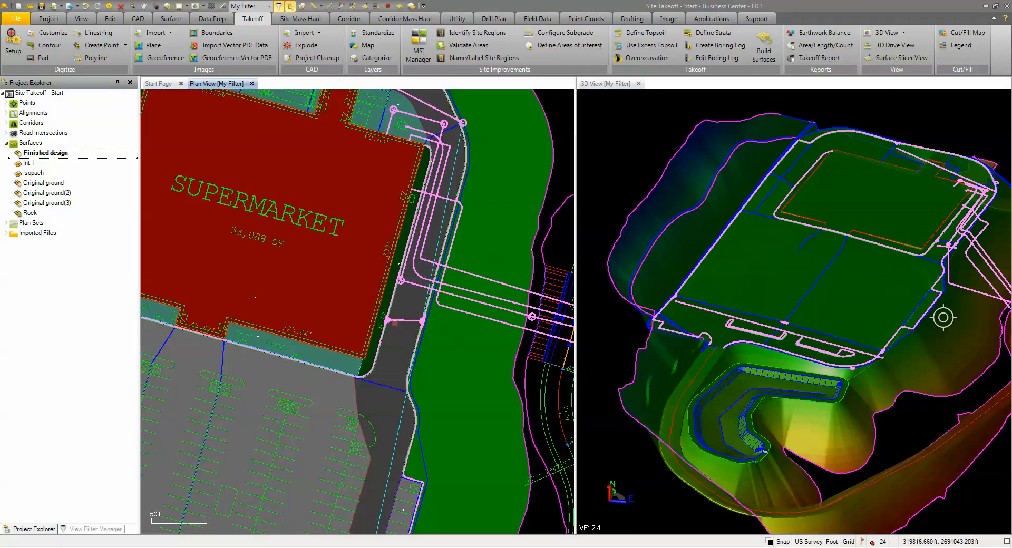
scroll(404, 330, "down", 4)
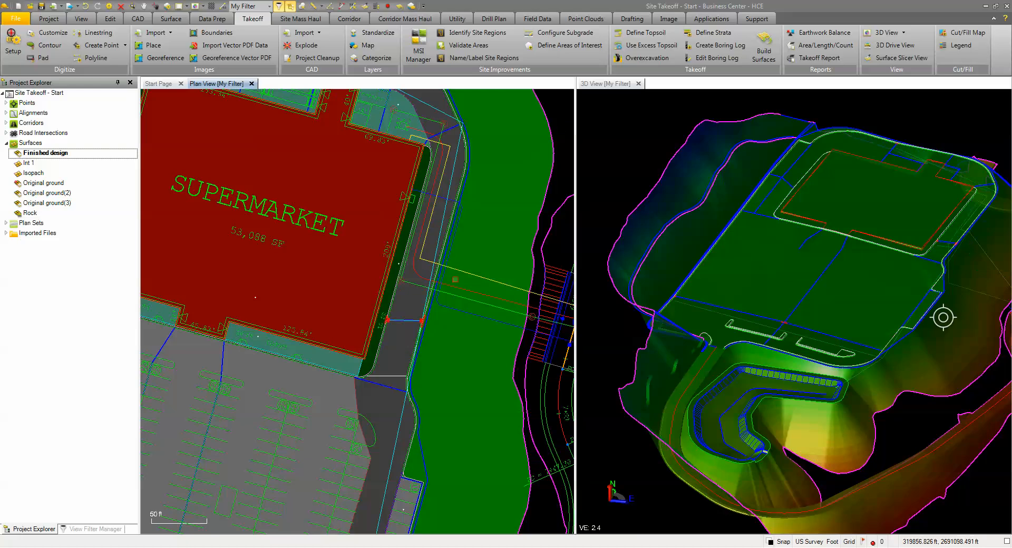
middle_click_drag(404, 329, 394, 244)
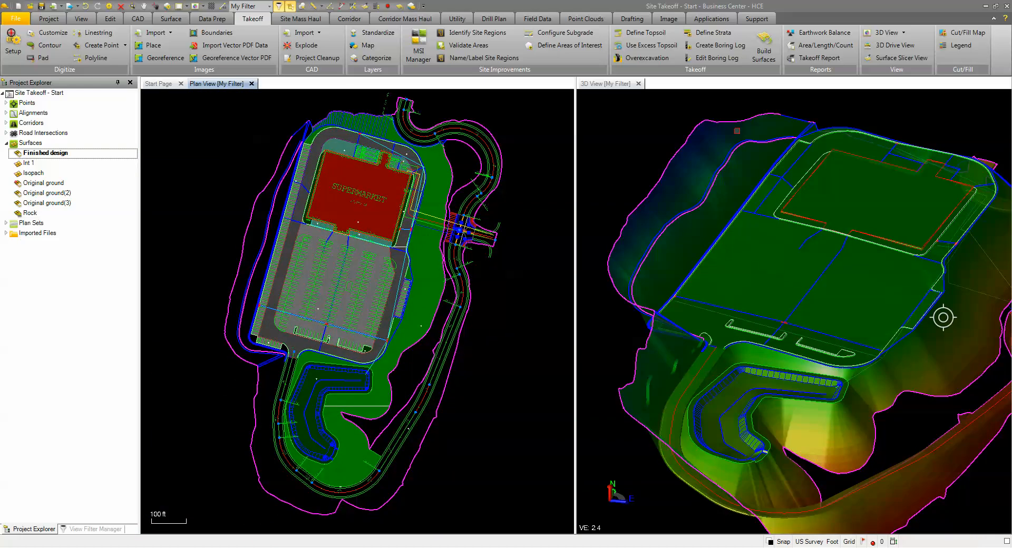
Step: Start a Takeoff Report with all four report sections included and keep its content style as Explanatory report
left_click(831, 59)
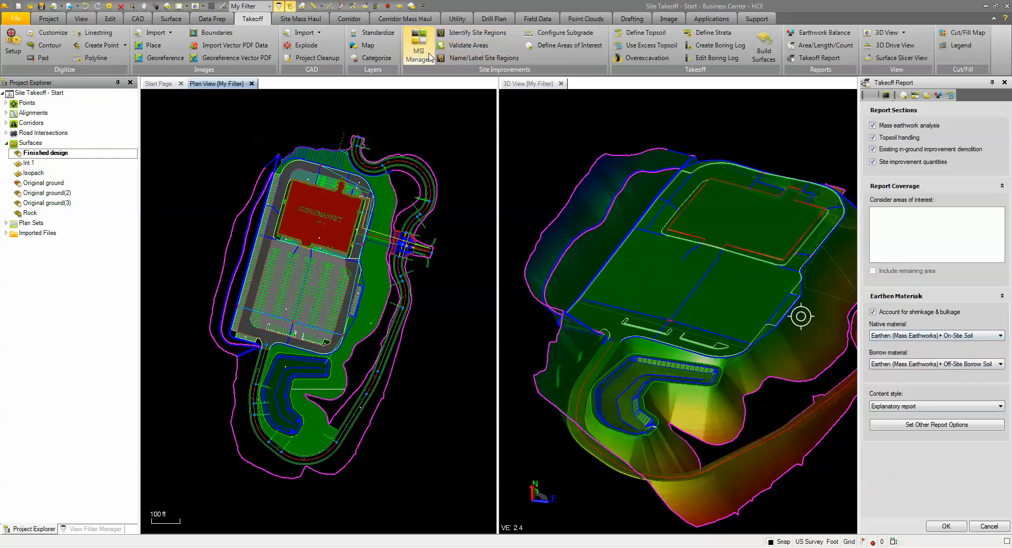
left_click(913, 411)
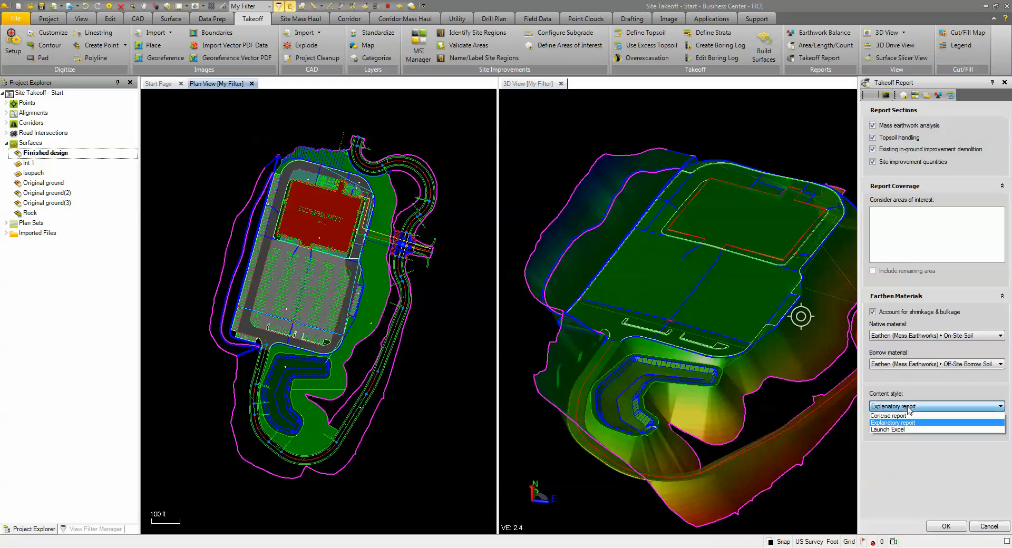
left_click(908, 440)
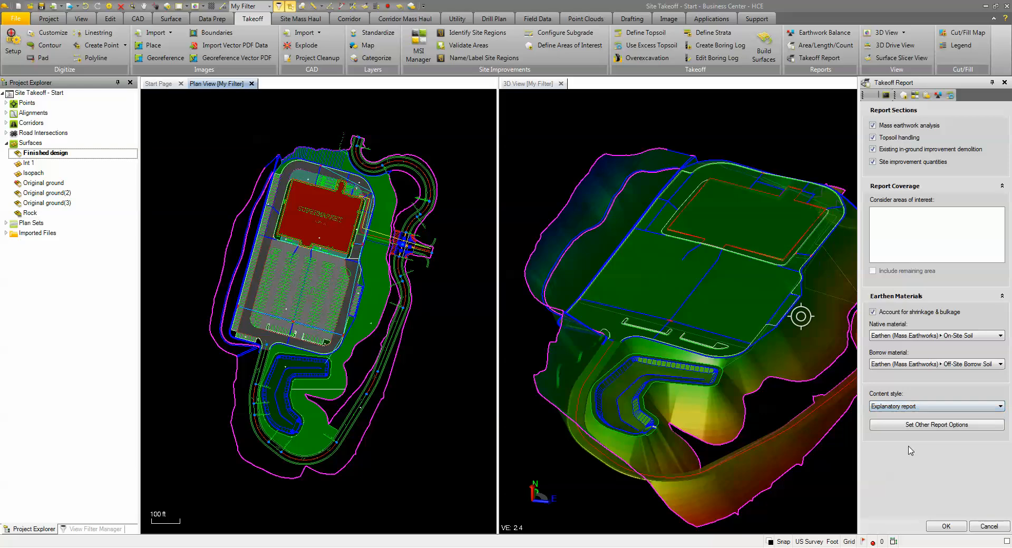
Step: Review the takeoff report's header, general content, earthwork and topsoil options, keep costs shown, and generate the report
left_click(933, 427)
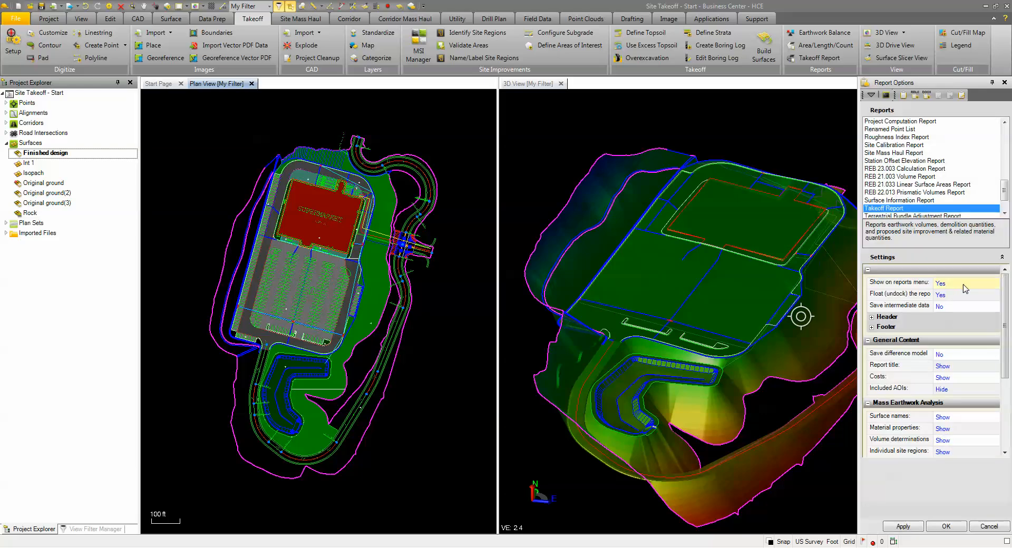
left_click_drag(1008, 294, 1005, 318)
scroll(1007, 320, "up", 1)
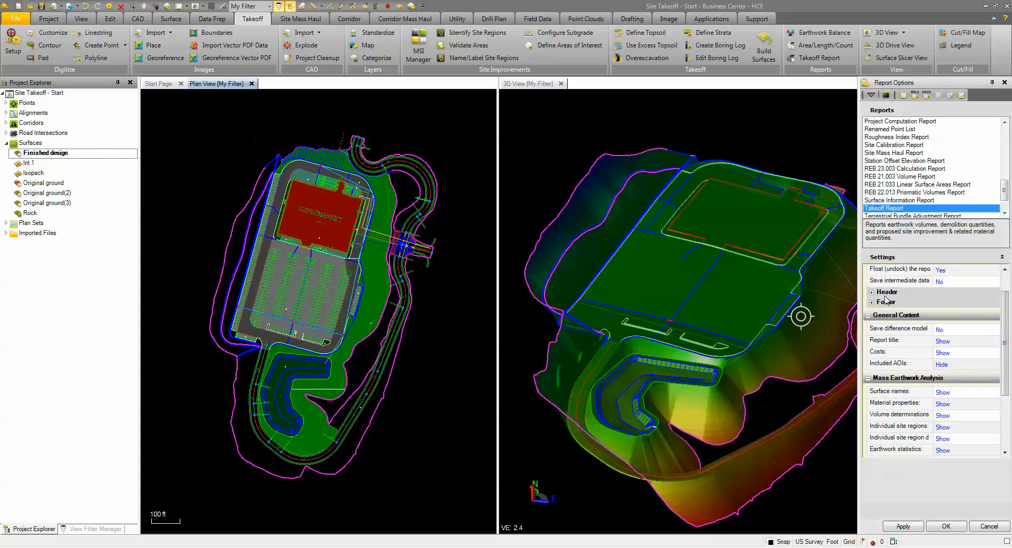
left_click(872, 292)
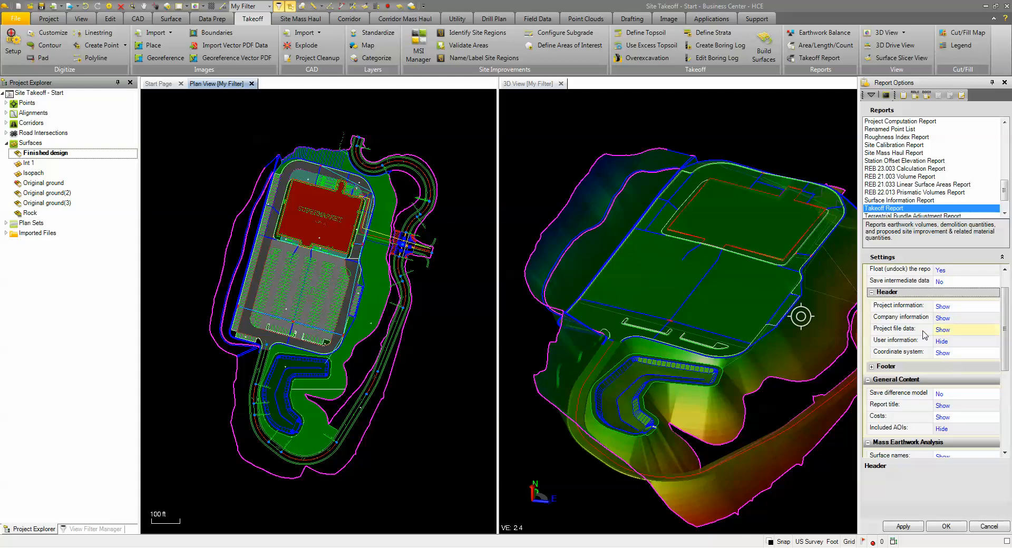
left_click(872, 292)
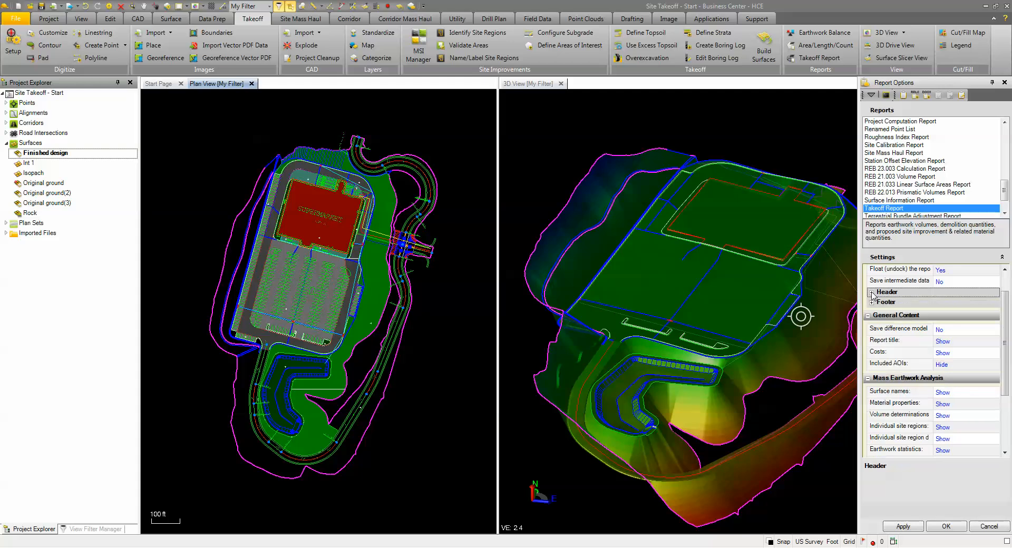
left_click(958, 355)
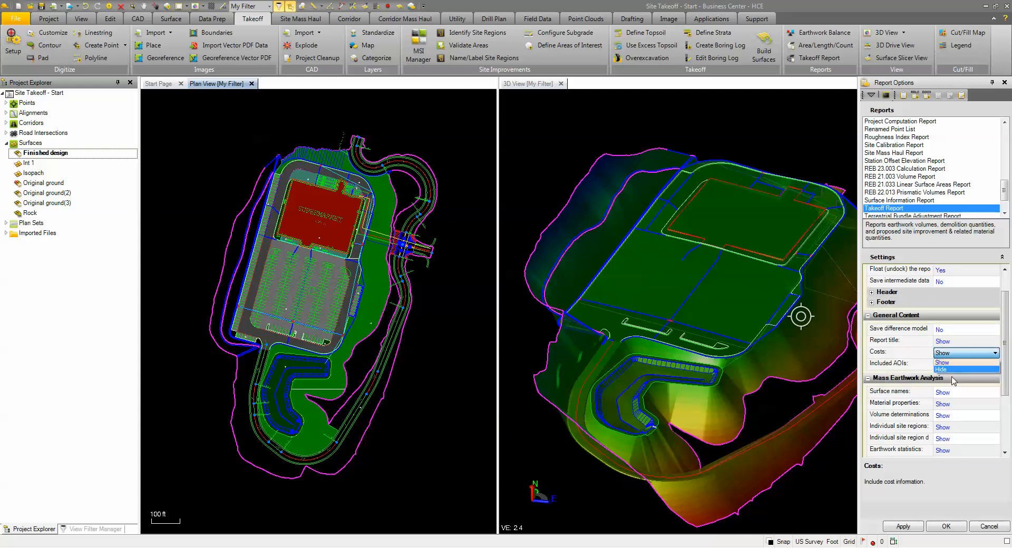
left_click(945, 354)
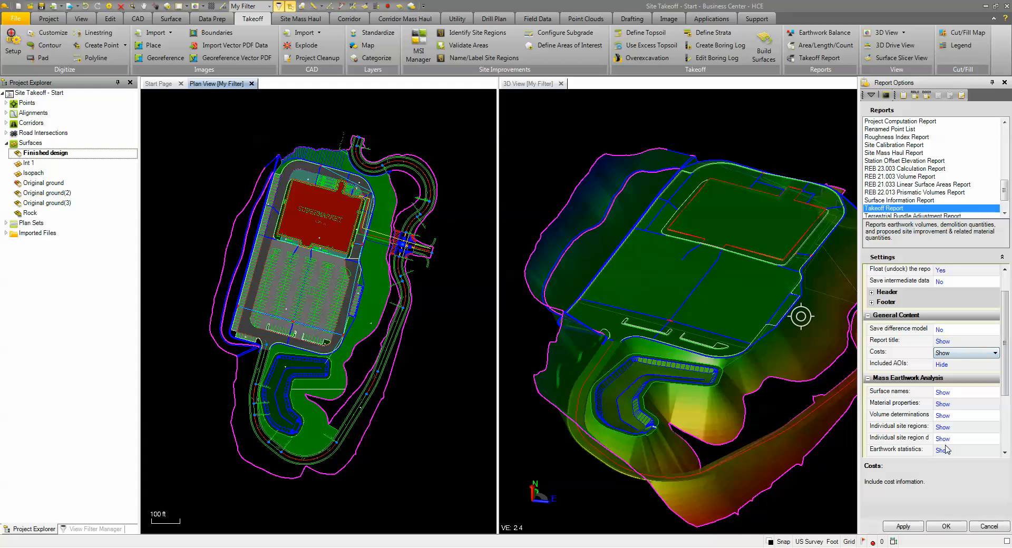
left_click_drag(1007, 372, 1003, 436)
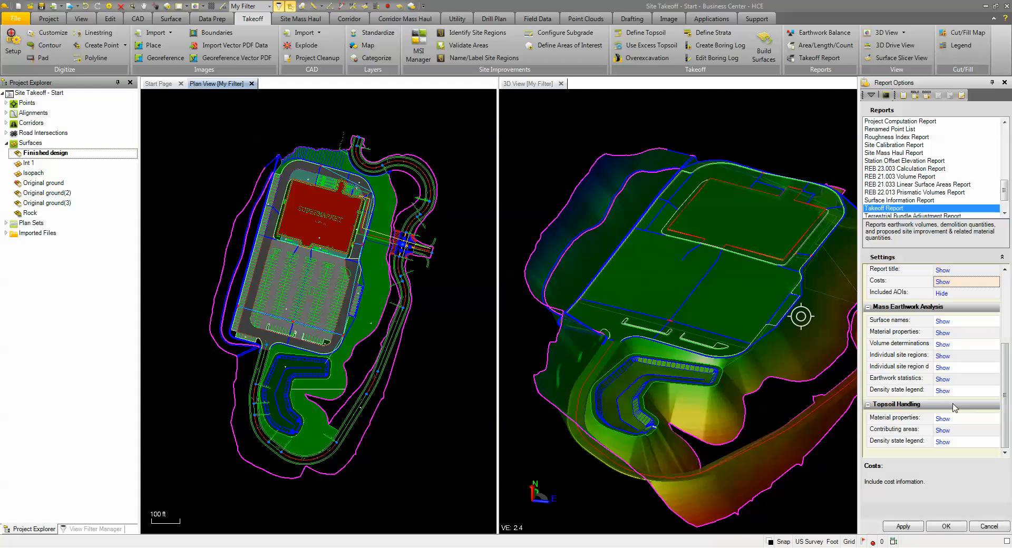
left_click(942, 528)
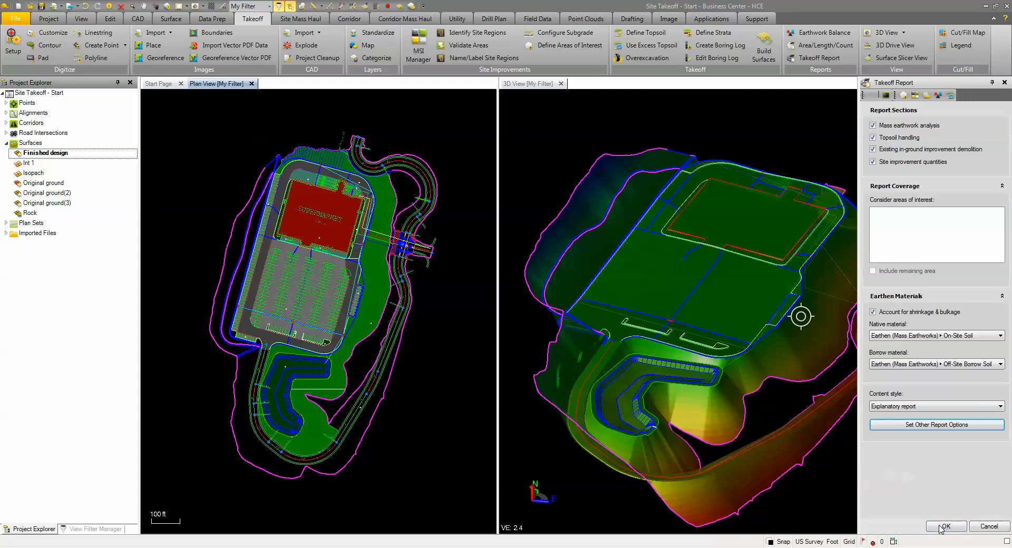
left_click(946, 527)
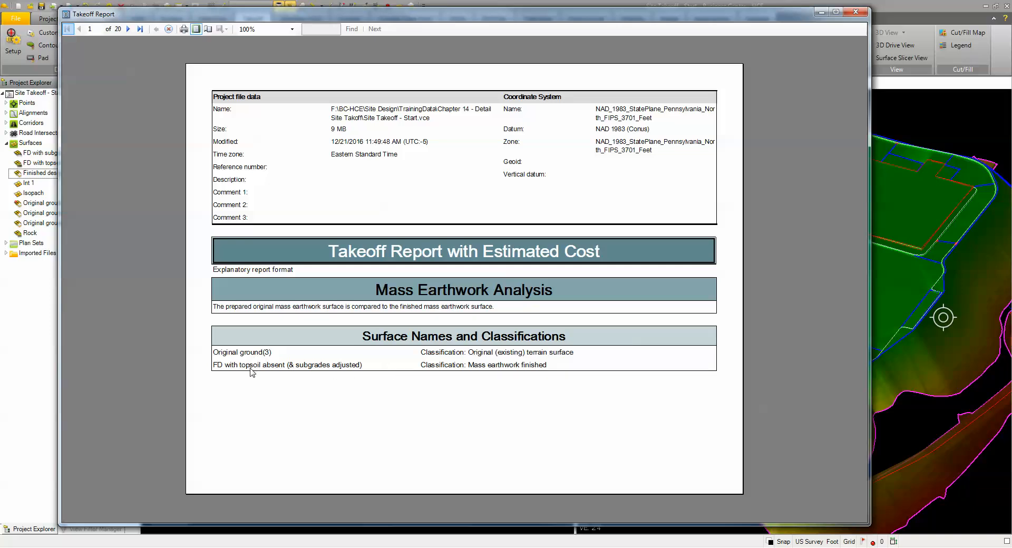
Step: Examine the takeoff report's mass earthwork volumes, site region quantities, off-site borrow cost, earthwork statistics and topsoil handling on pages 2 to 7
left_click(128, 29)
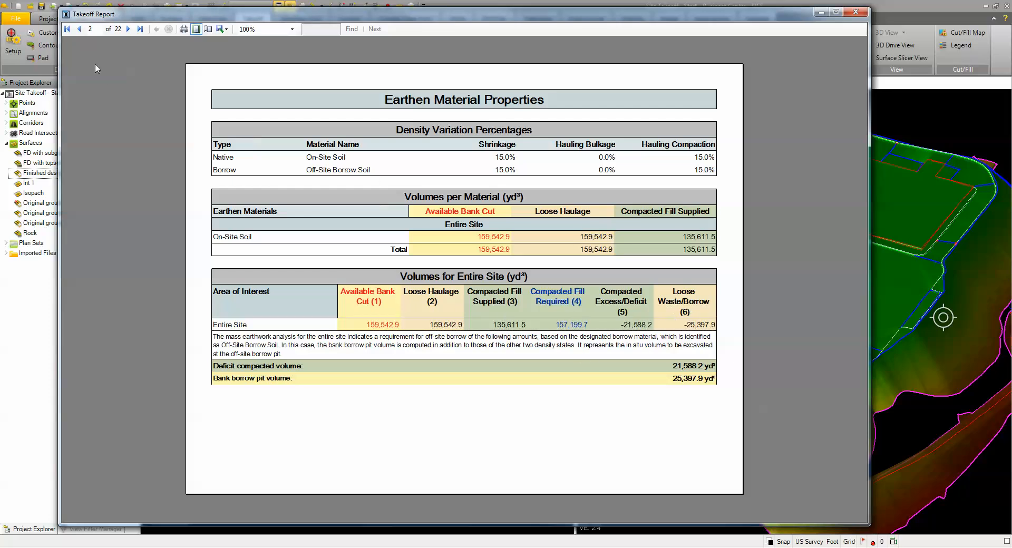
left_click(128, 29)
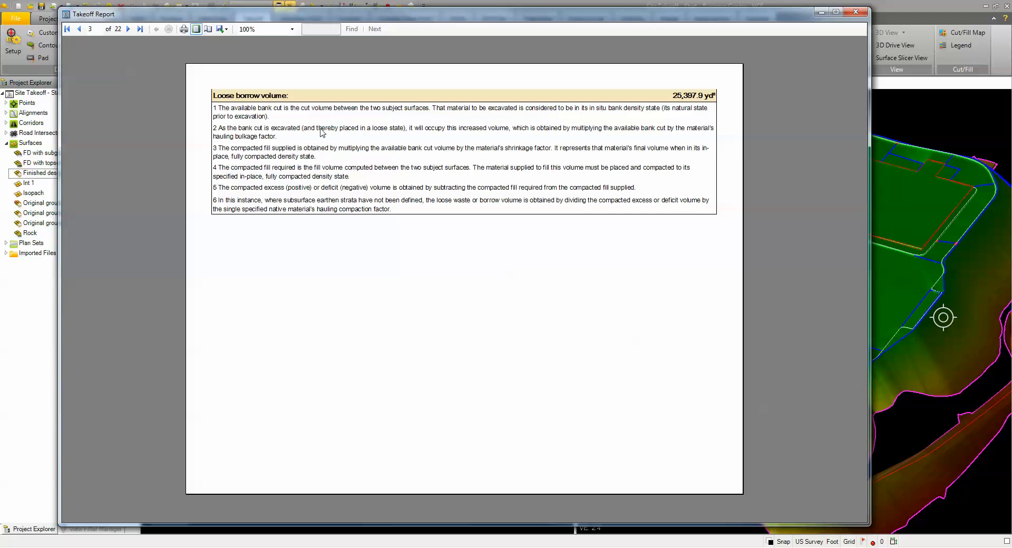
left_click(128, 29)
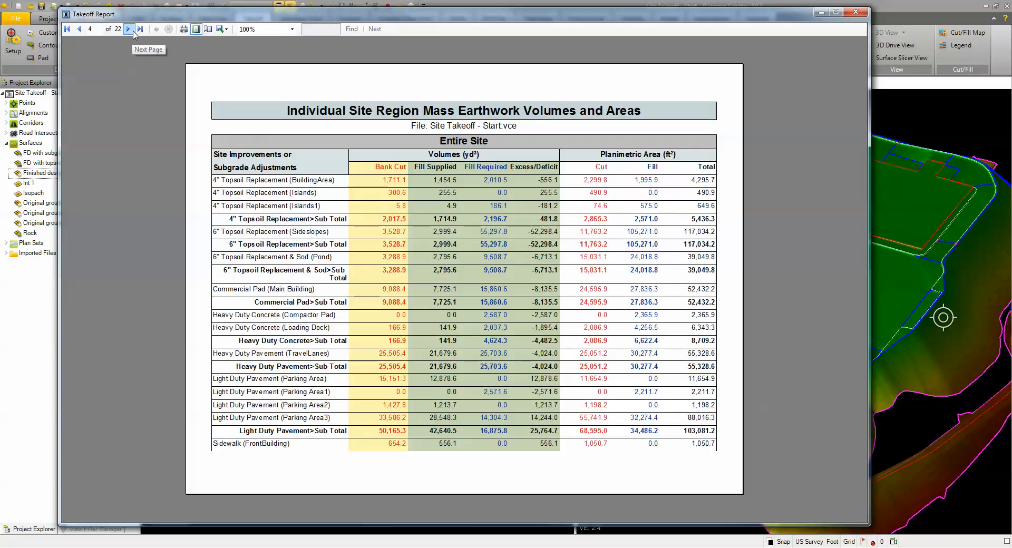
double_click(80, 29)
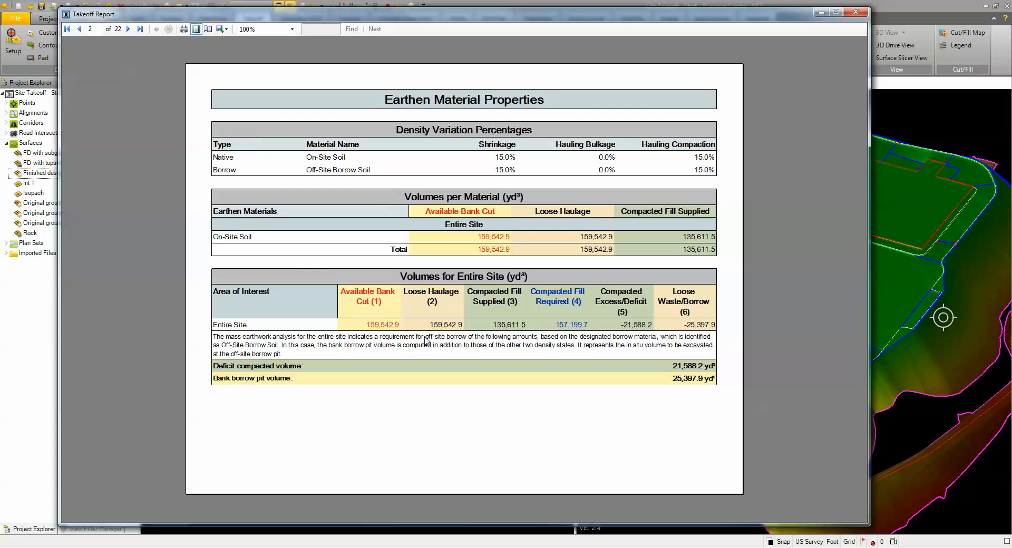
left_click(129, 29)
left_click(129, 29)
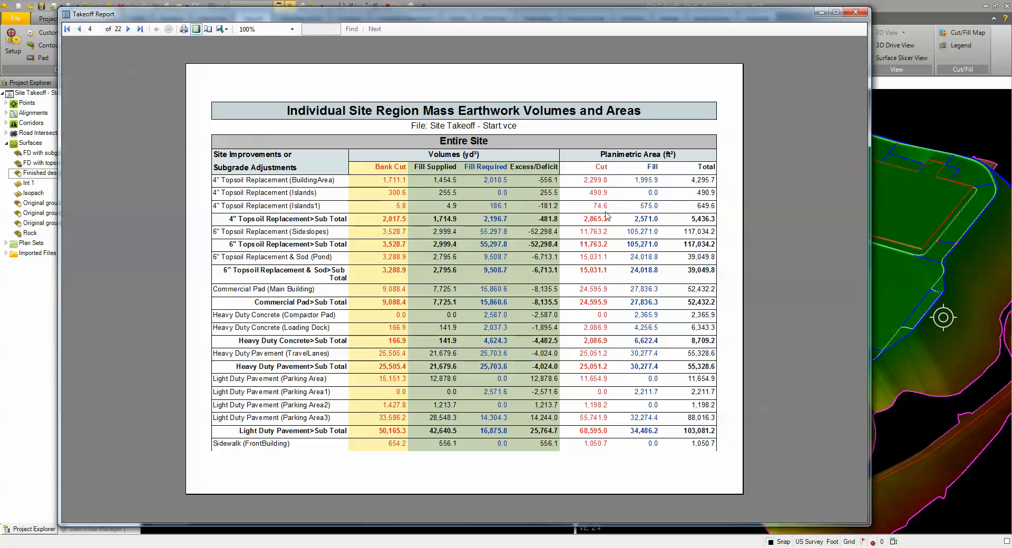
left_click(129, 29)
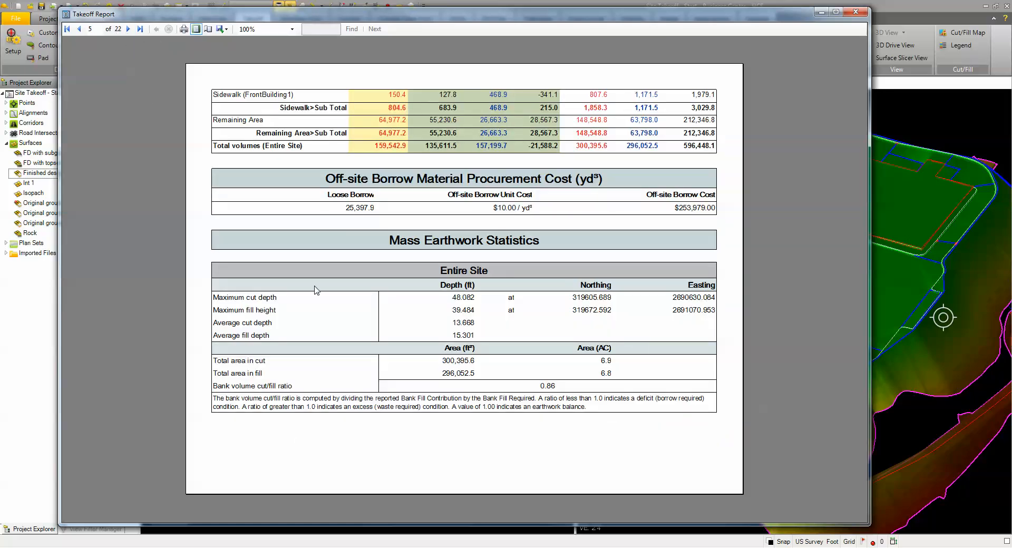
left_click(128, 29)
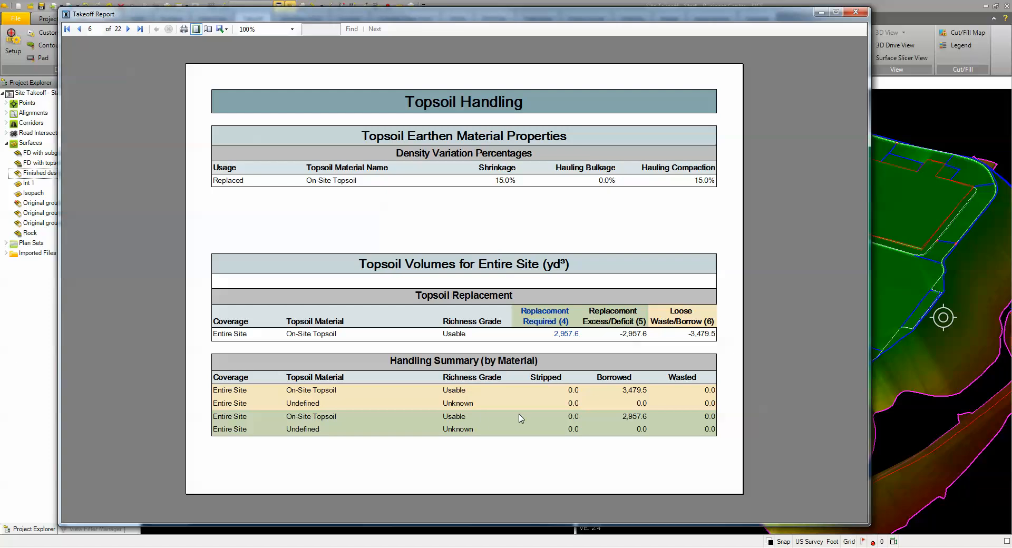
left_click(129, 29)
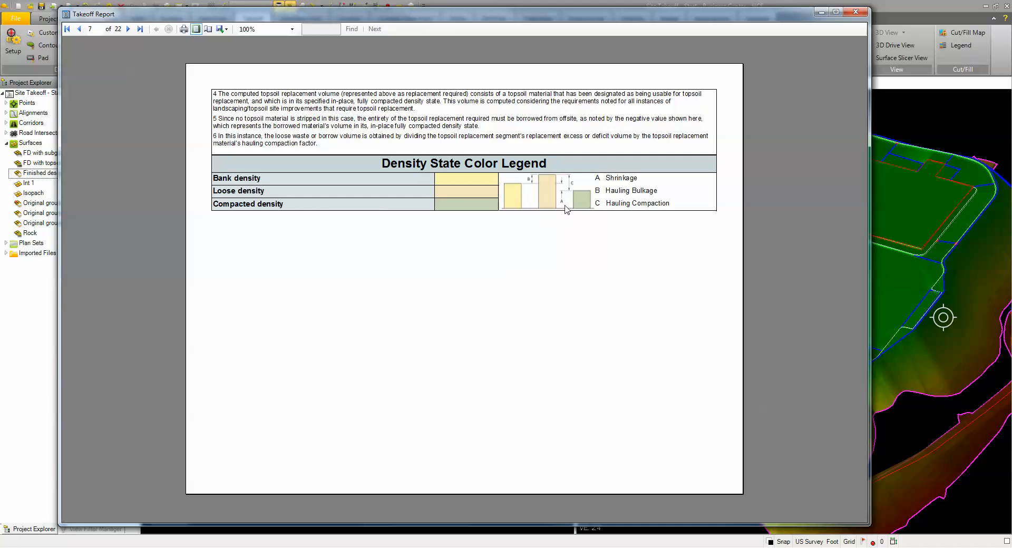
Step: Examine the takeoff report's area-, length- and count-based site improvement quantities with their bid and procurement costs on pages 8 to 12
left_click(128, 29)
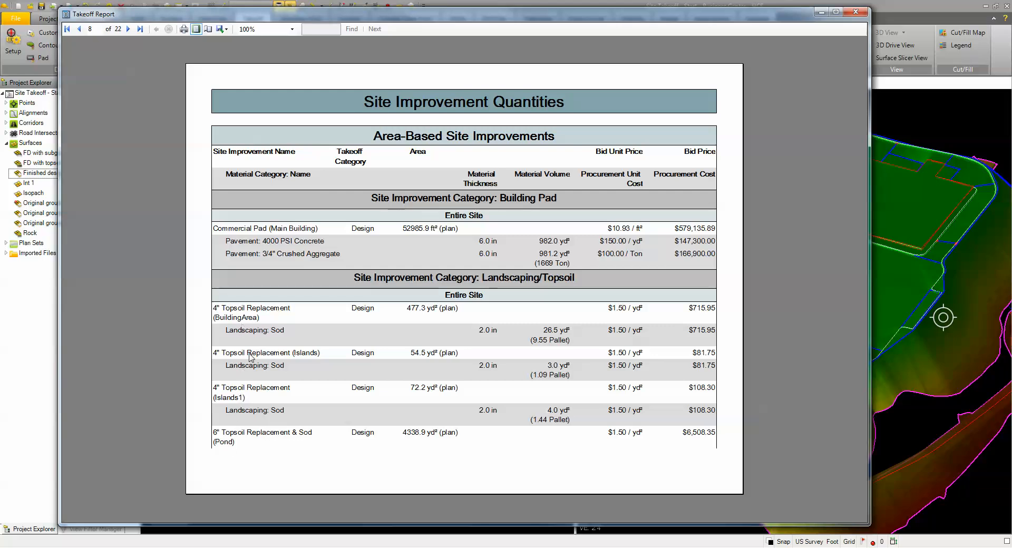
left_click(129, 29)
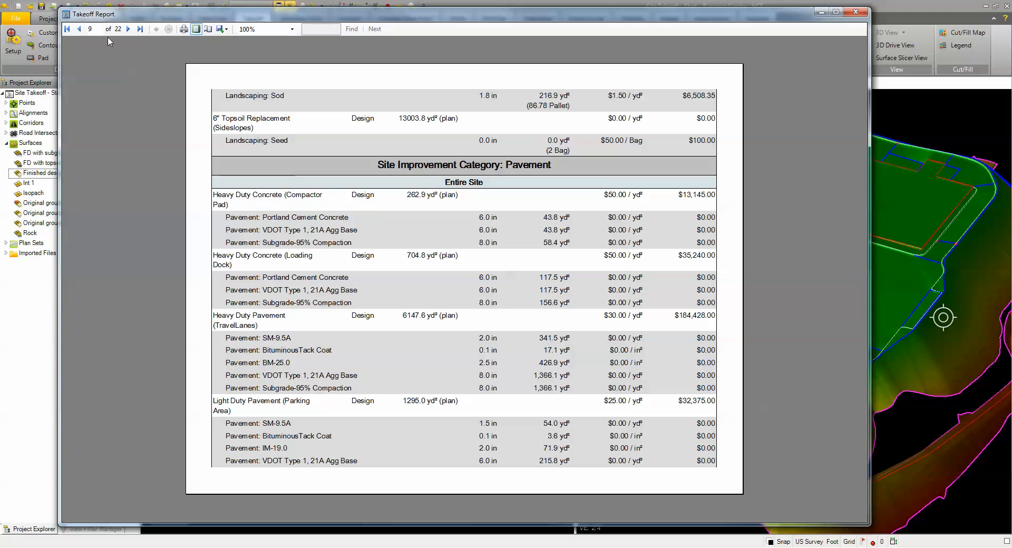
left_click(128, 29)
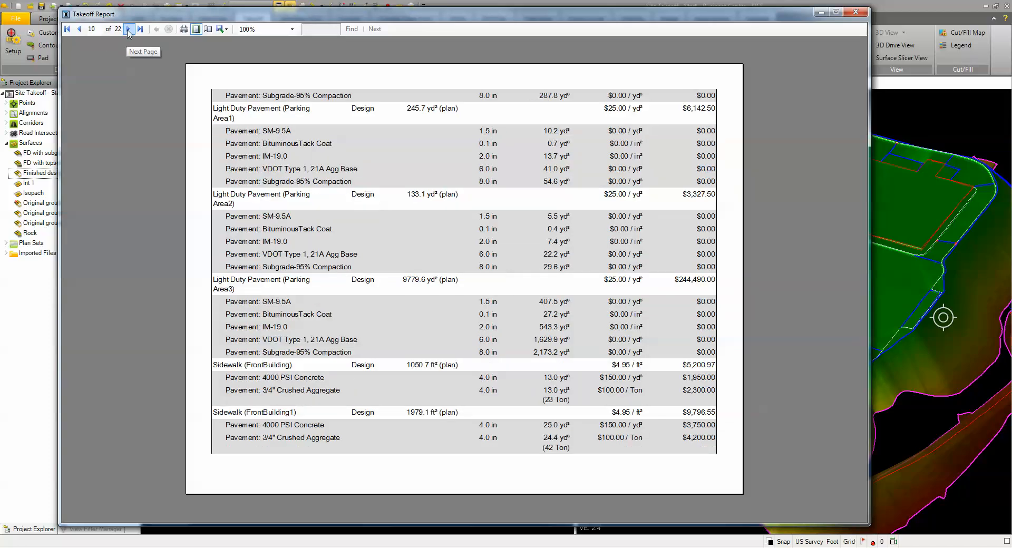
left_click(128, 30)
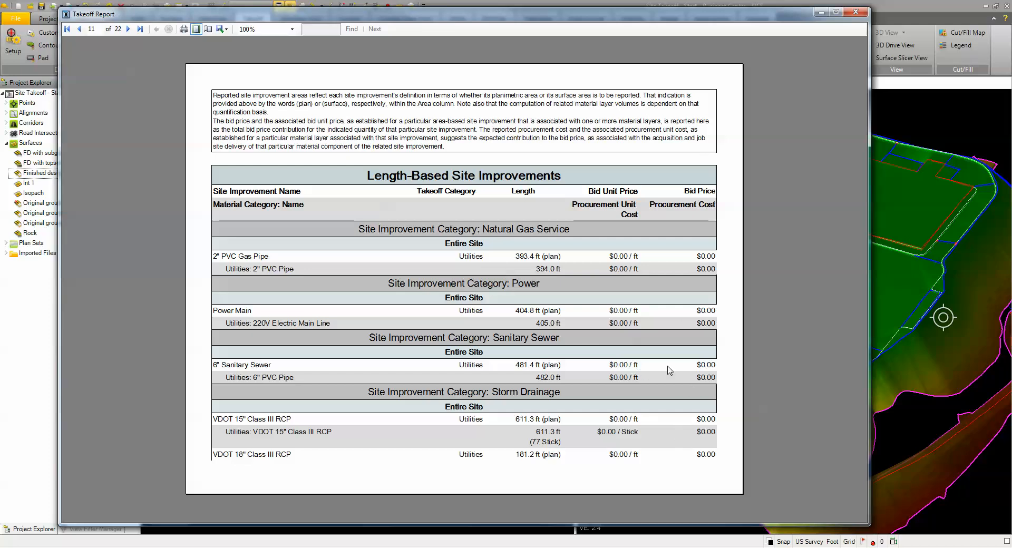
left_click(128, 29)
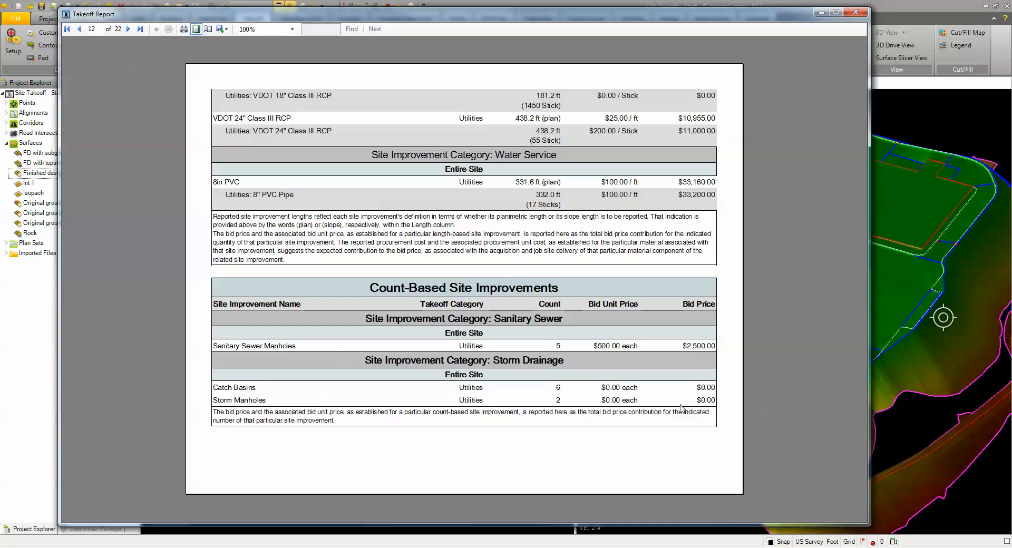
Step: Review the Bid Price Summary by site improvement category on pages 13 to 15 of the takeoff report
left_click(128, 30)
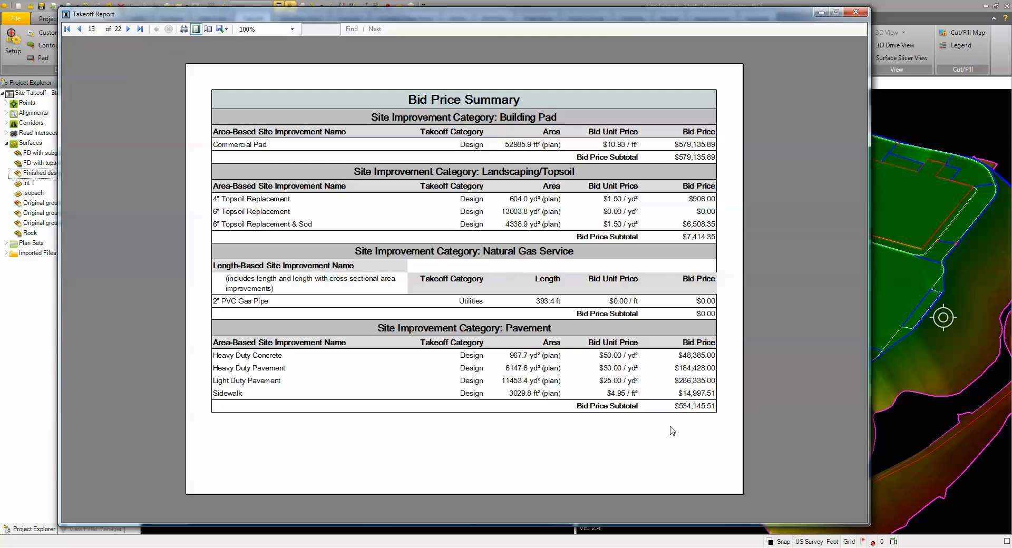
left_click(126, 29)
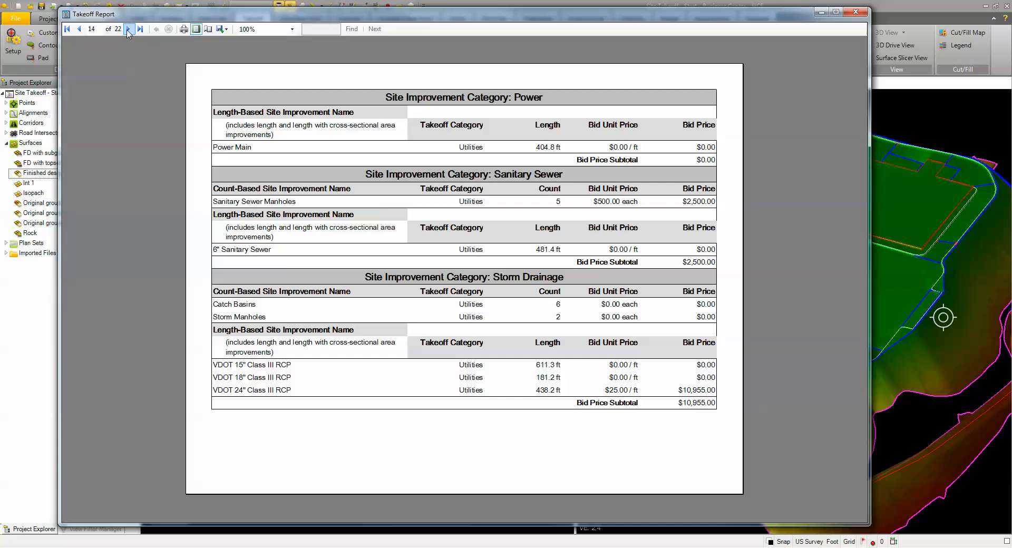
left_click(129, 29)
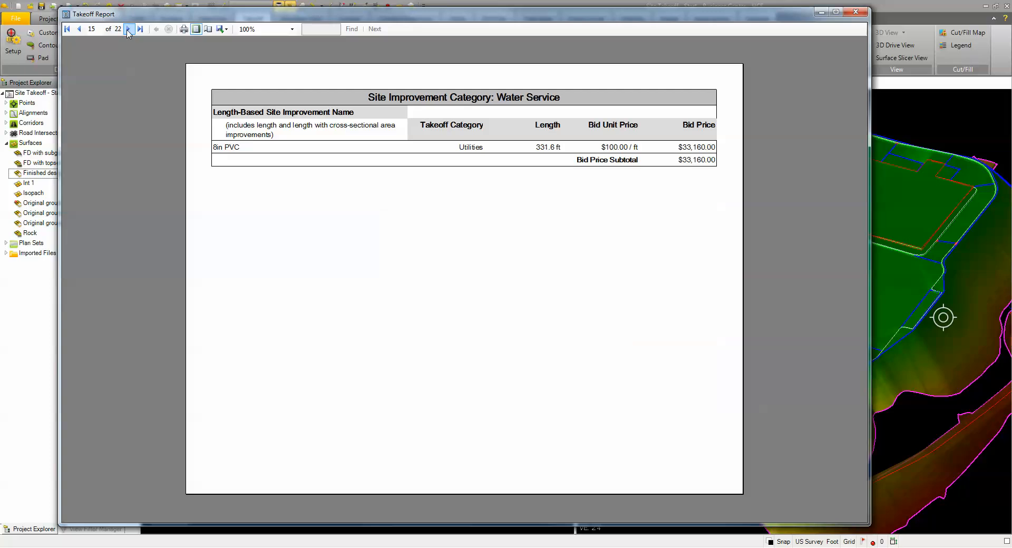
Step: Look through the remaining material cost pages up to the Material Procurement Cost Summary on page 22, and close the takeoff report
left_click(128, 29)
left_click(129, 30)
left_click(128, 29)
left_click(128, 29)
left_click(128, 29)
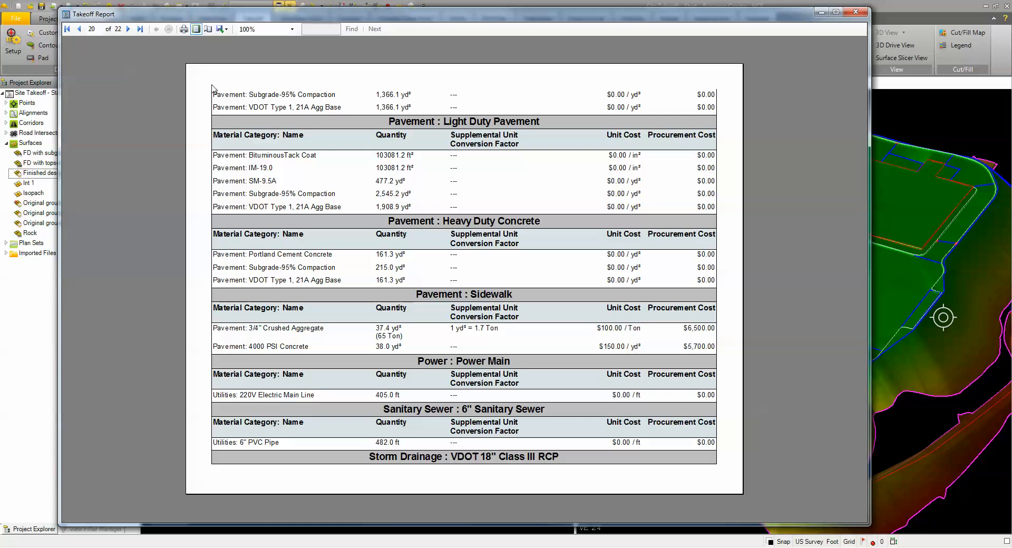
left_click(129, 30)
left_click(129, 30)
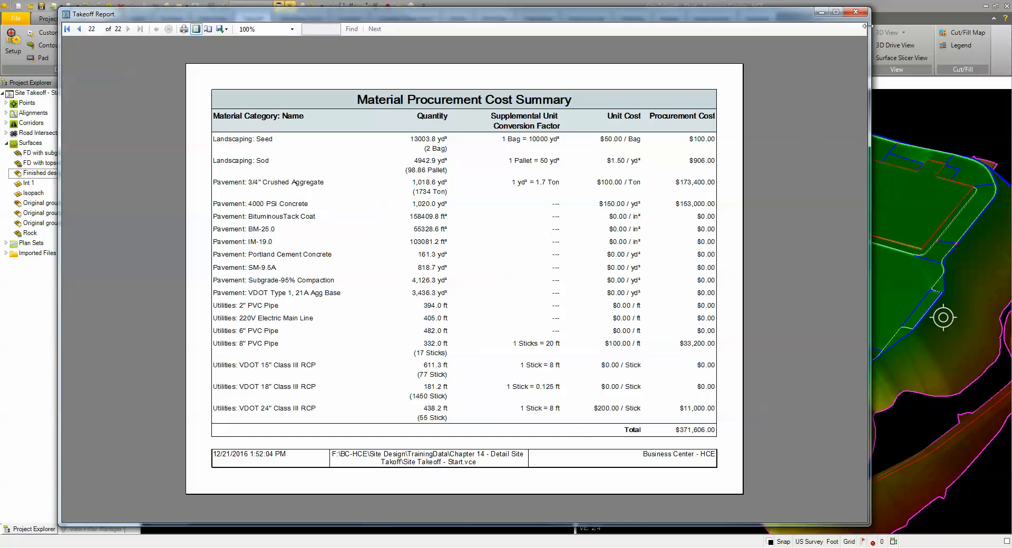
left_click(856, 11)
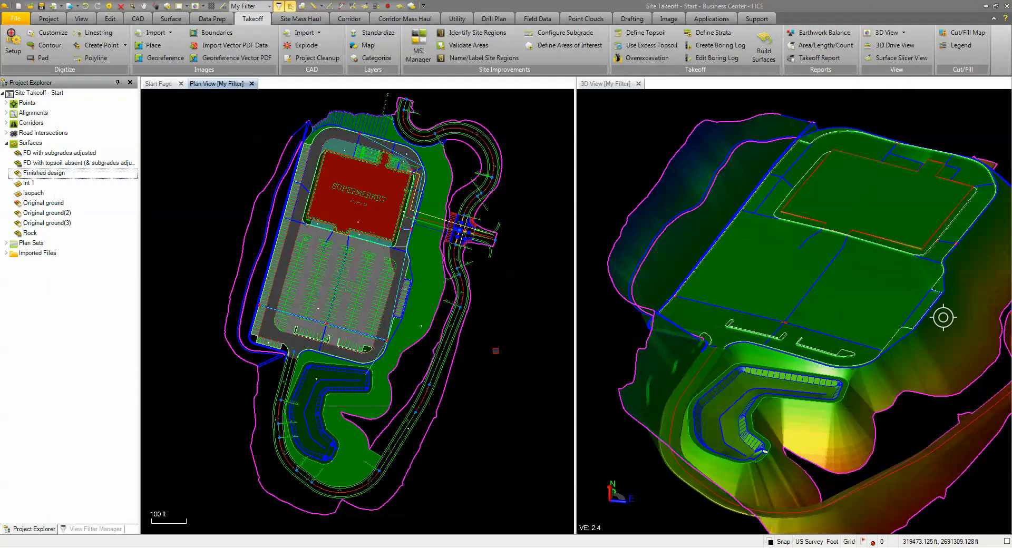
scroll(493, 352, "down", 4)
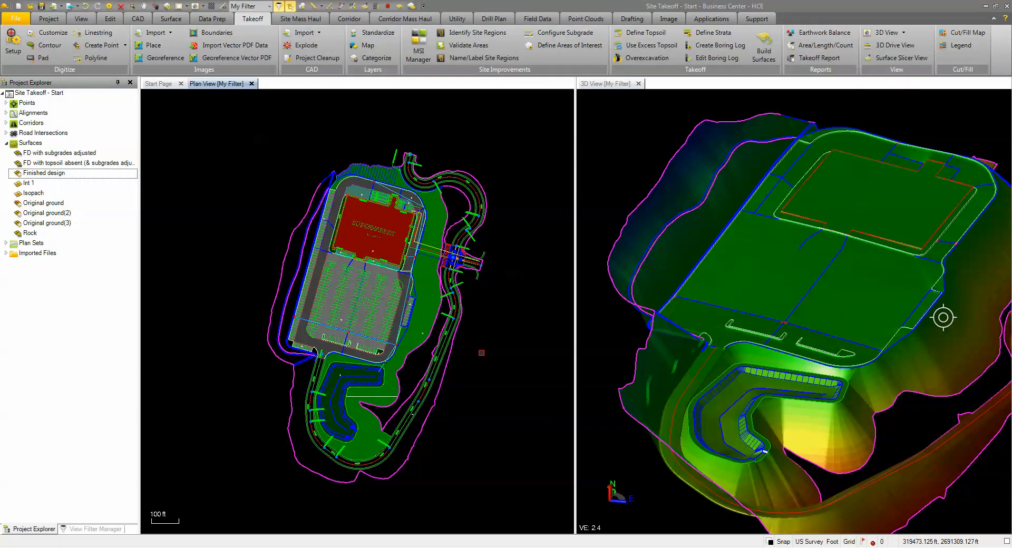